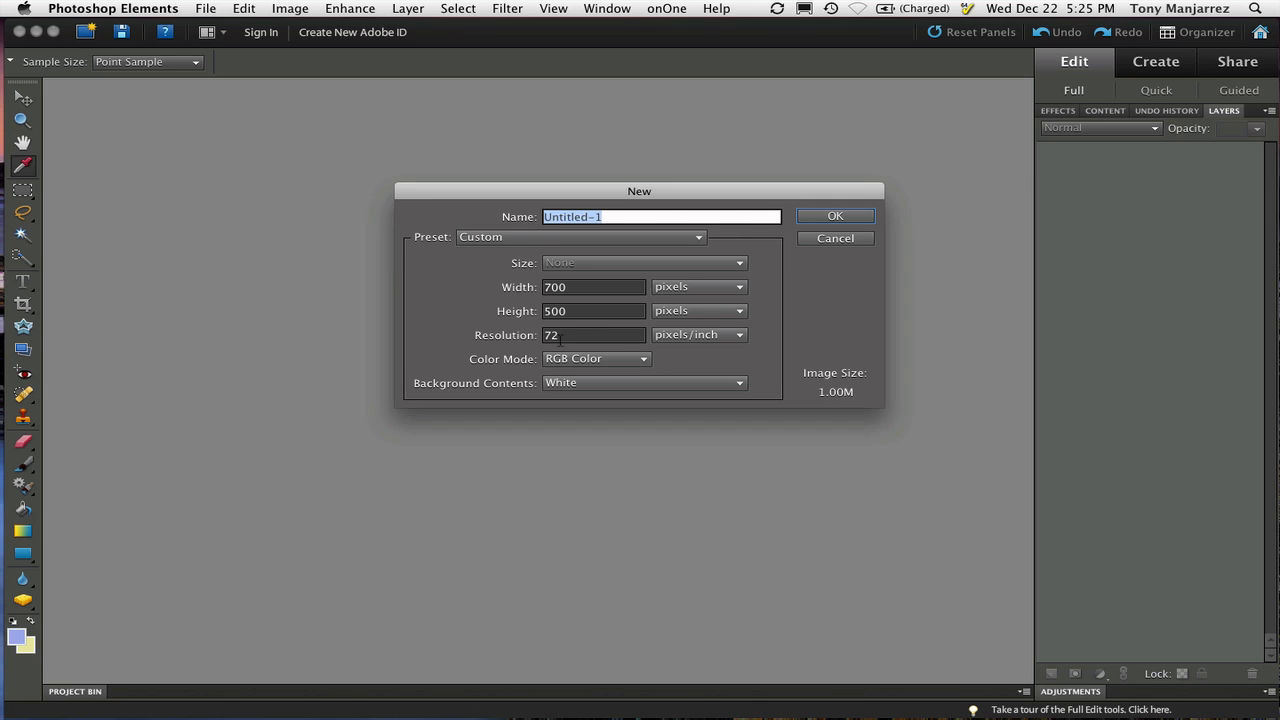
# Step: Create a 700 by 500 pixel RGB document at 72 pixels/inch with a white background and add the text 2011
pyautogui.click(838, 217)
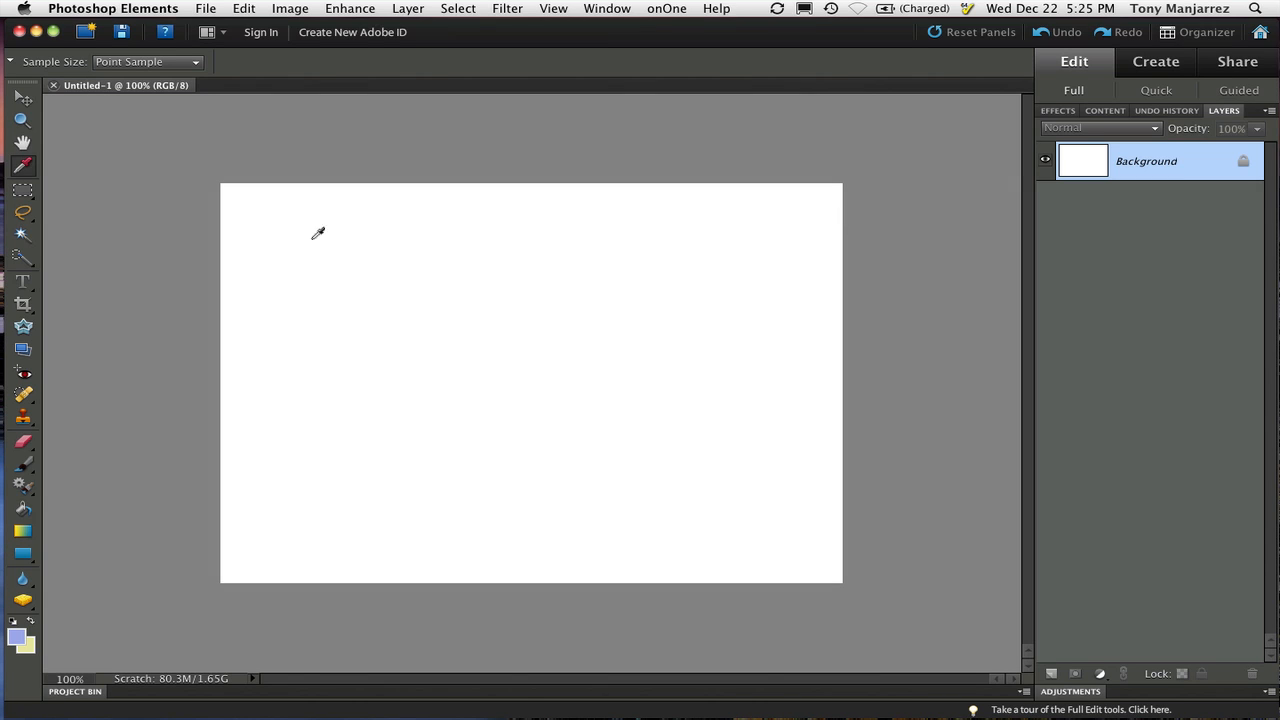
pyautogui.click(23, 283)
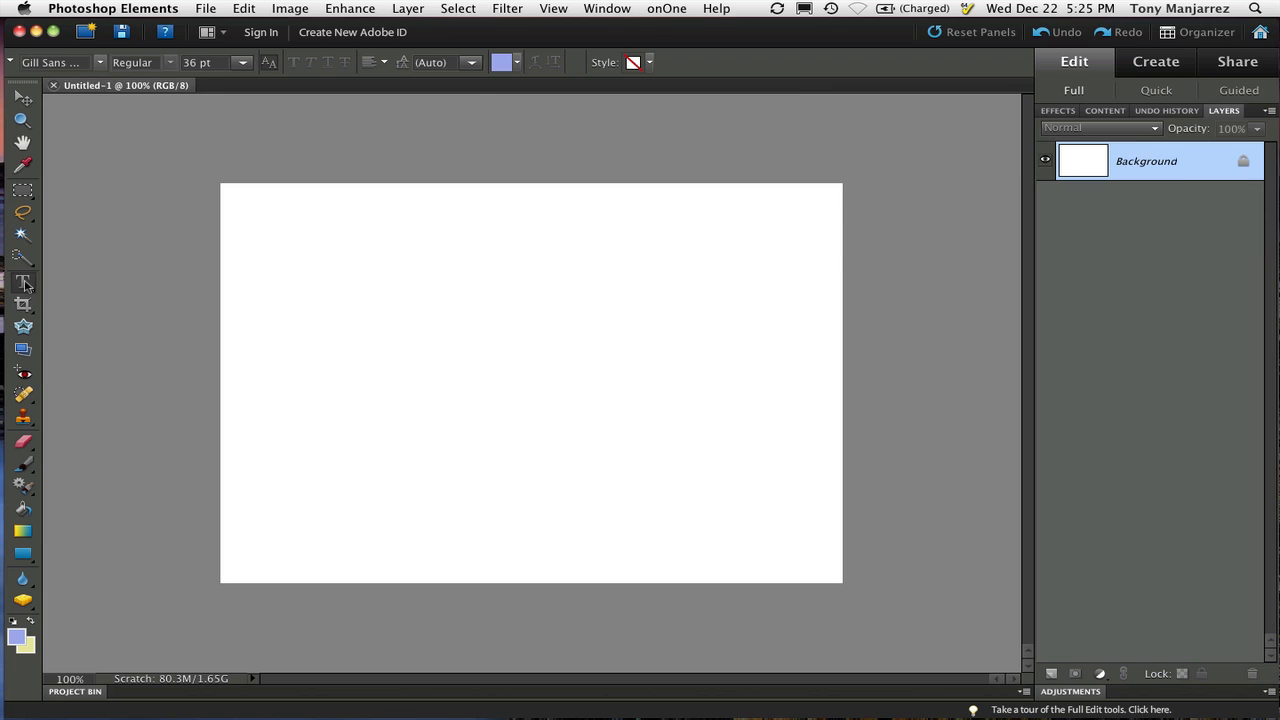
pyautogui.click(336, 338)
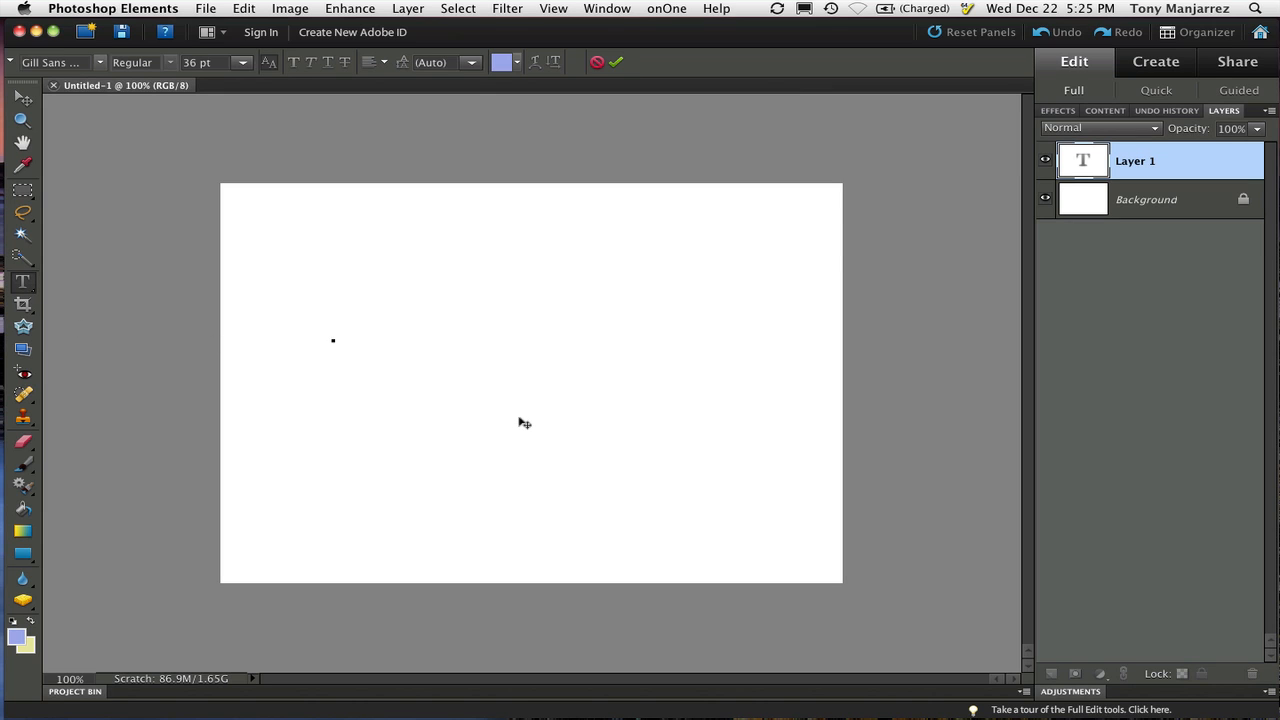
pyautogui.write('2011')
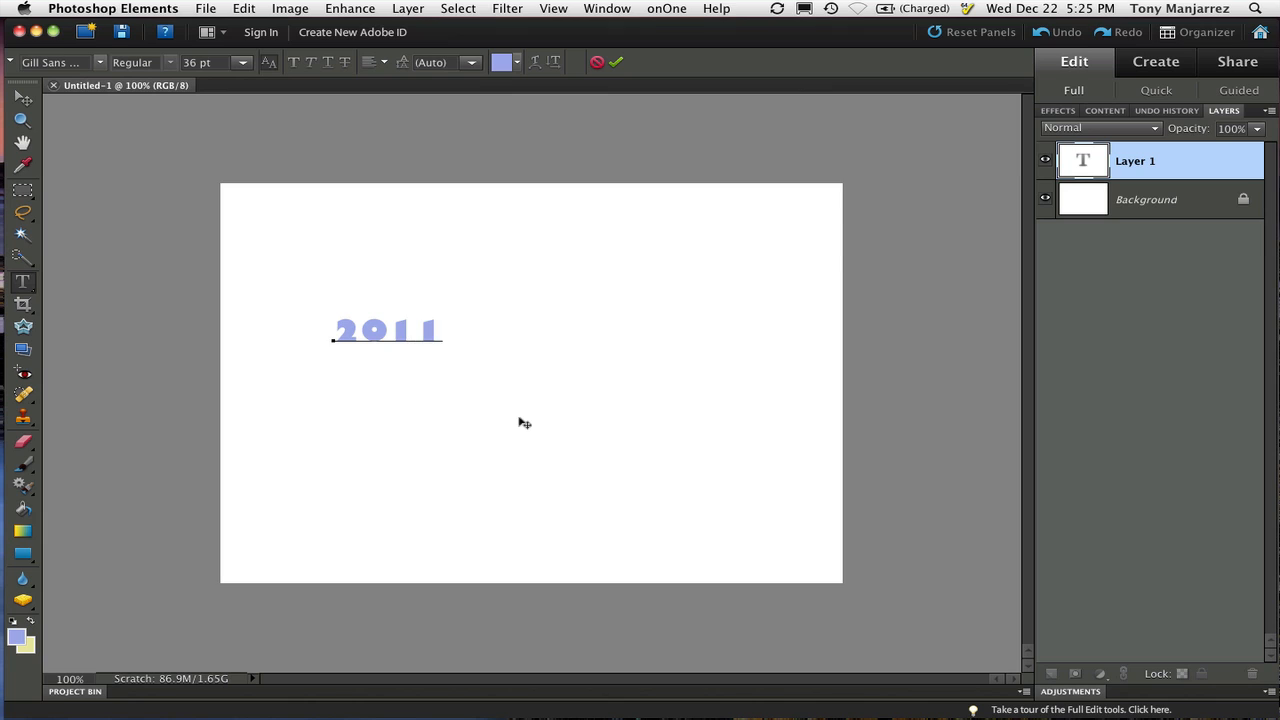
# Step: Change the color of the whole 2011 text to bright blue, 123eeb
pyautogui.click(381, 331)
pyautogui.doubleClick(381, 331)
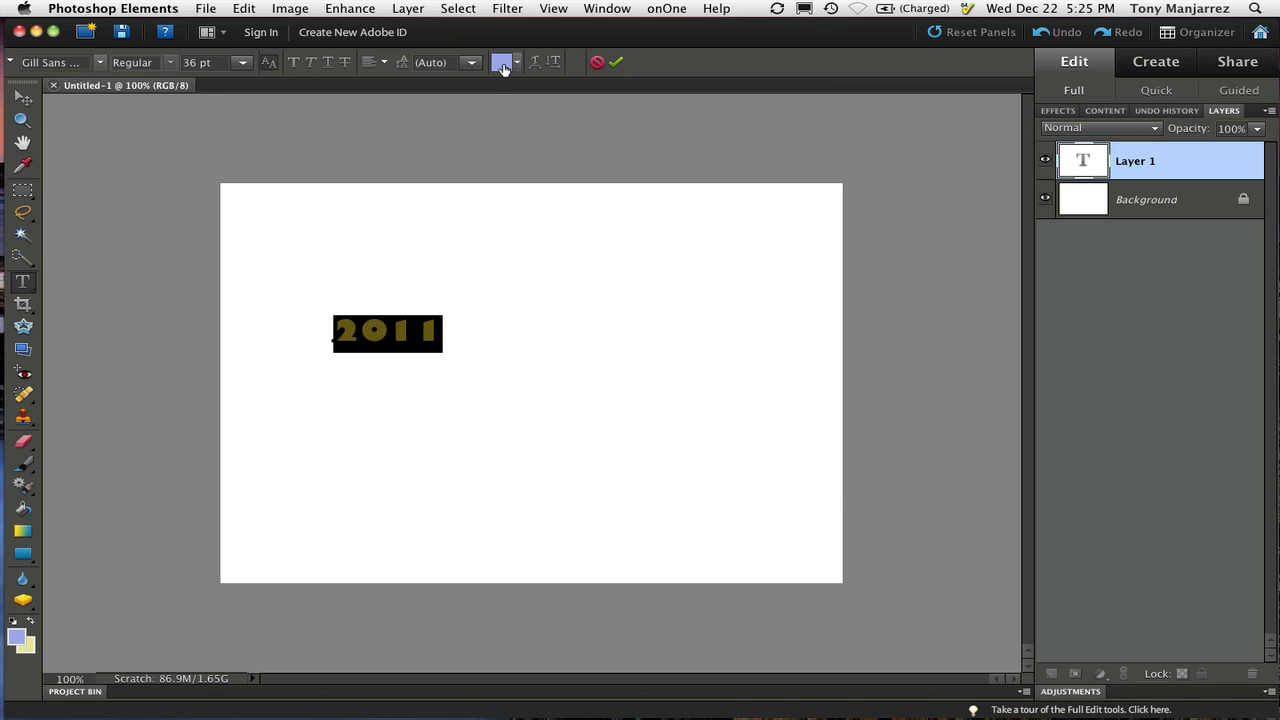
pyautogui.click(502, 64)
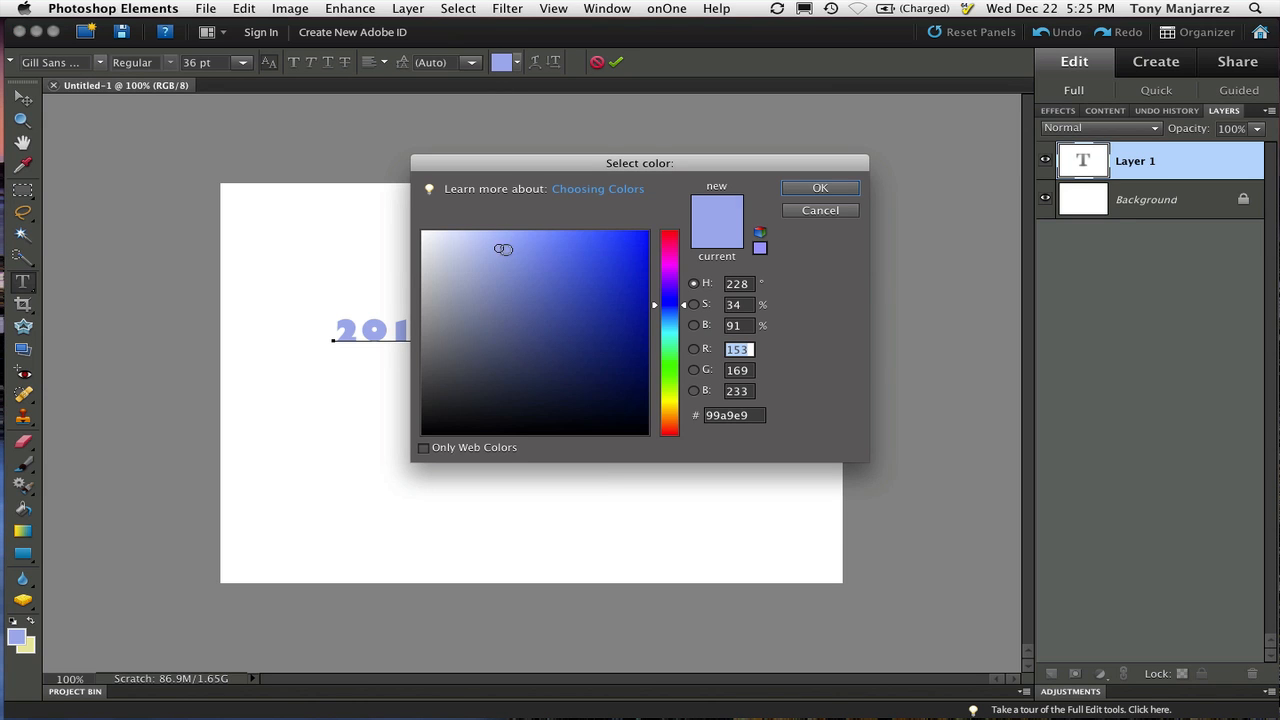
pyautogui.moveTo(503, 248); pyautogui.dragTo(630, 246)
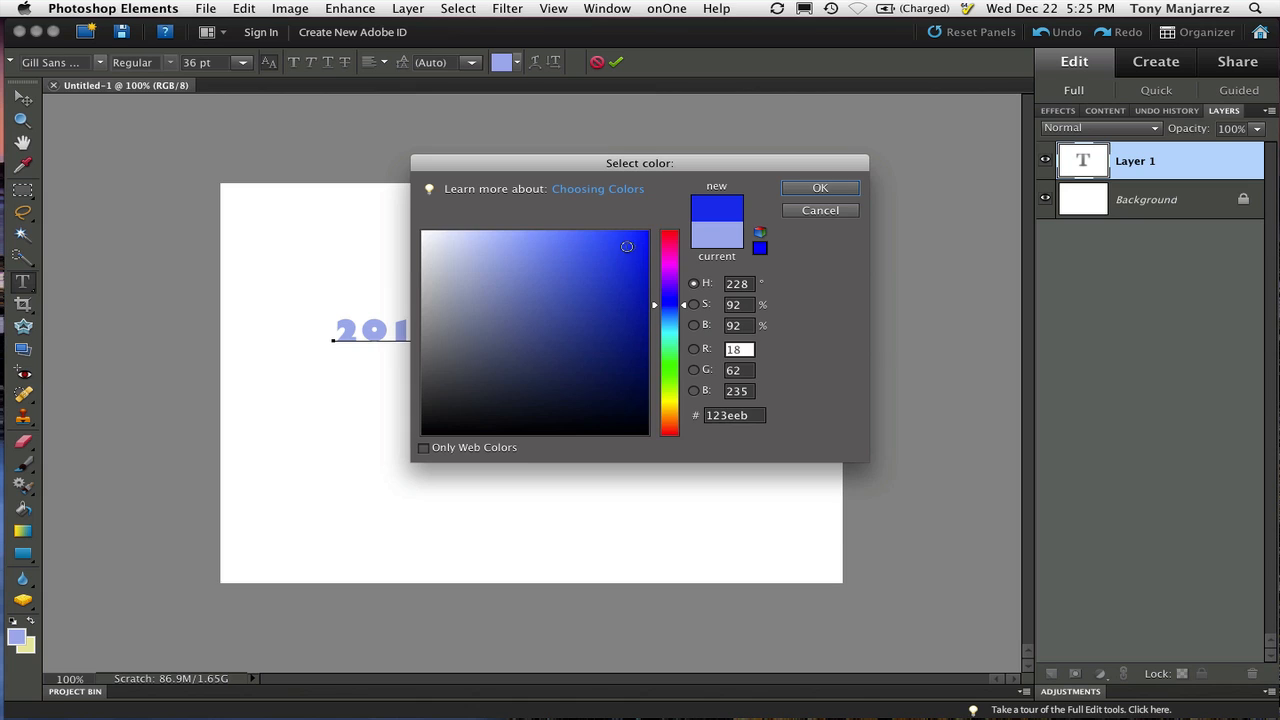
pyautogui.click(845, 190)
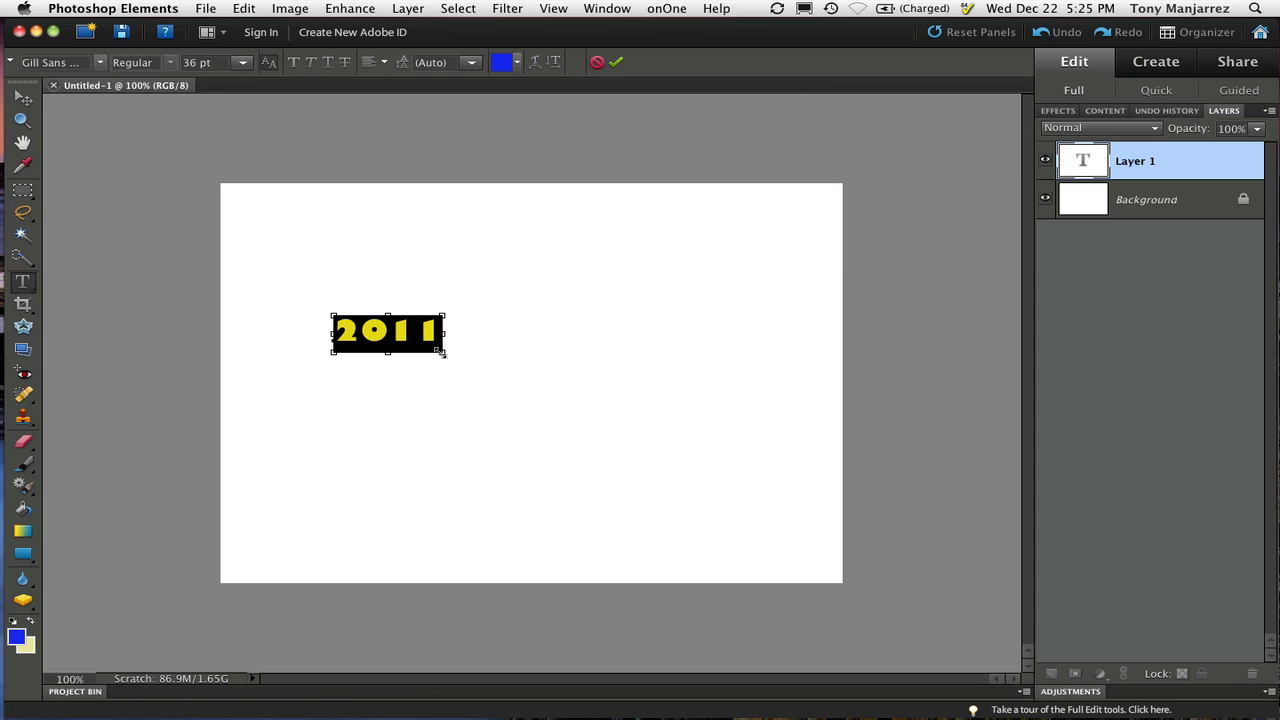
# Step: Enlarge the 2011 text until it nearly spans the canvas width, center it on the canvas, and commit the text
pyautogui.moveTo(442, 353); pyautogui.dragTo(760, 462)
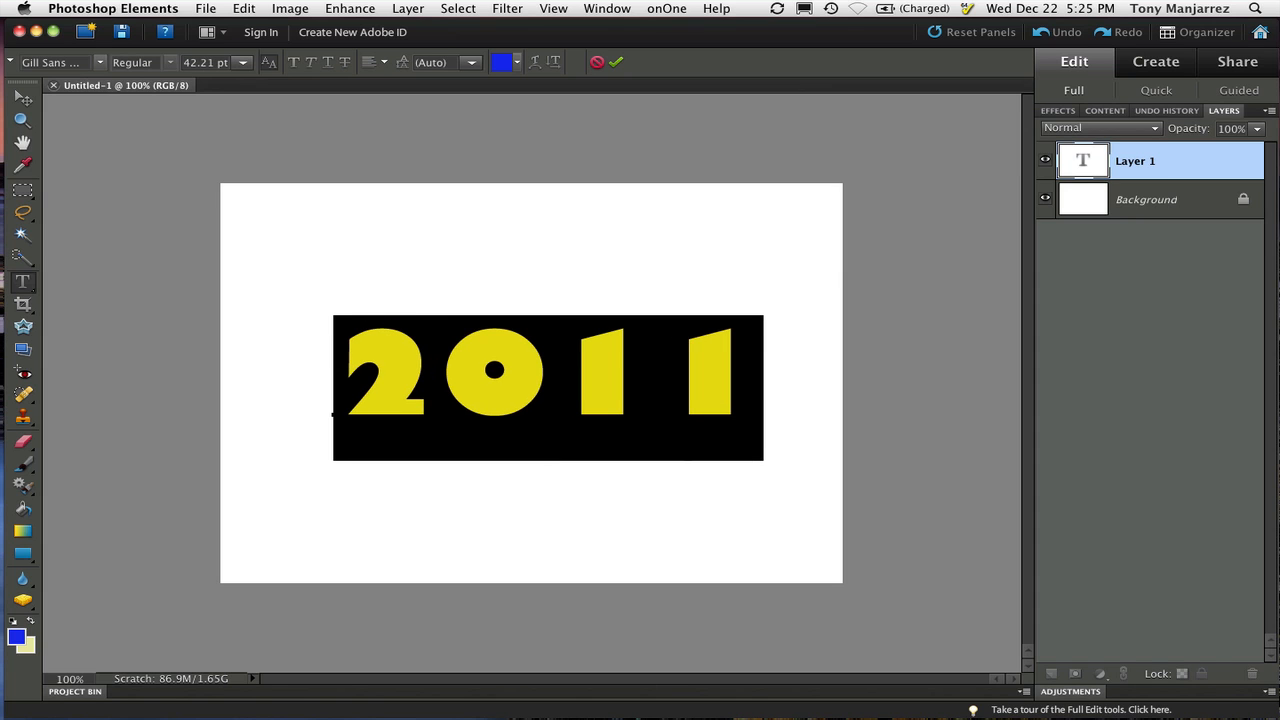
pyautogui.moveTo(661, 502); pyautogui.dragTo(555, 478)
pyautogui.press('super+Return')
pyautogui.click(604, 374)
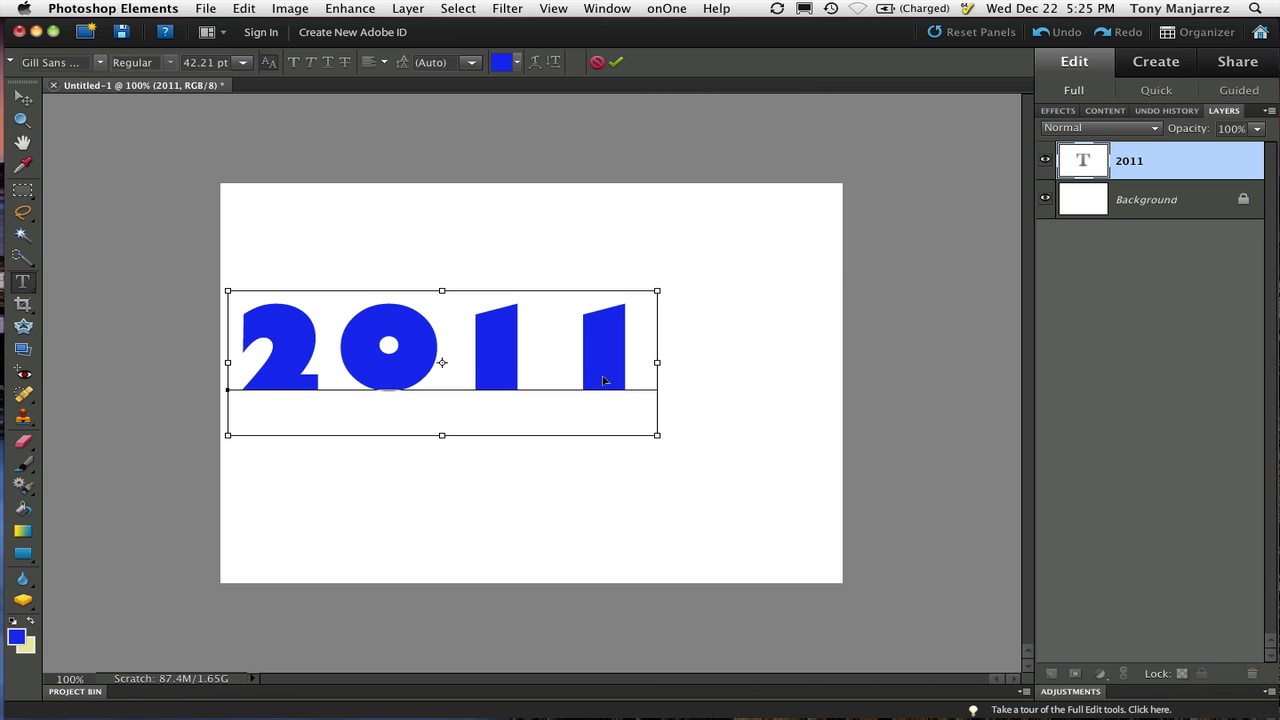
pyautogui.moveTo(657, 433); pyautogui.dragTo(837, 492)
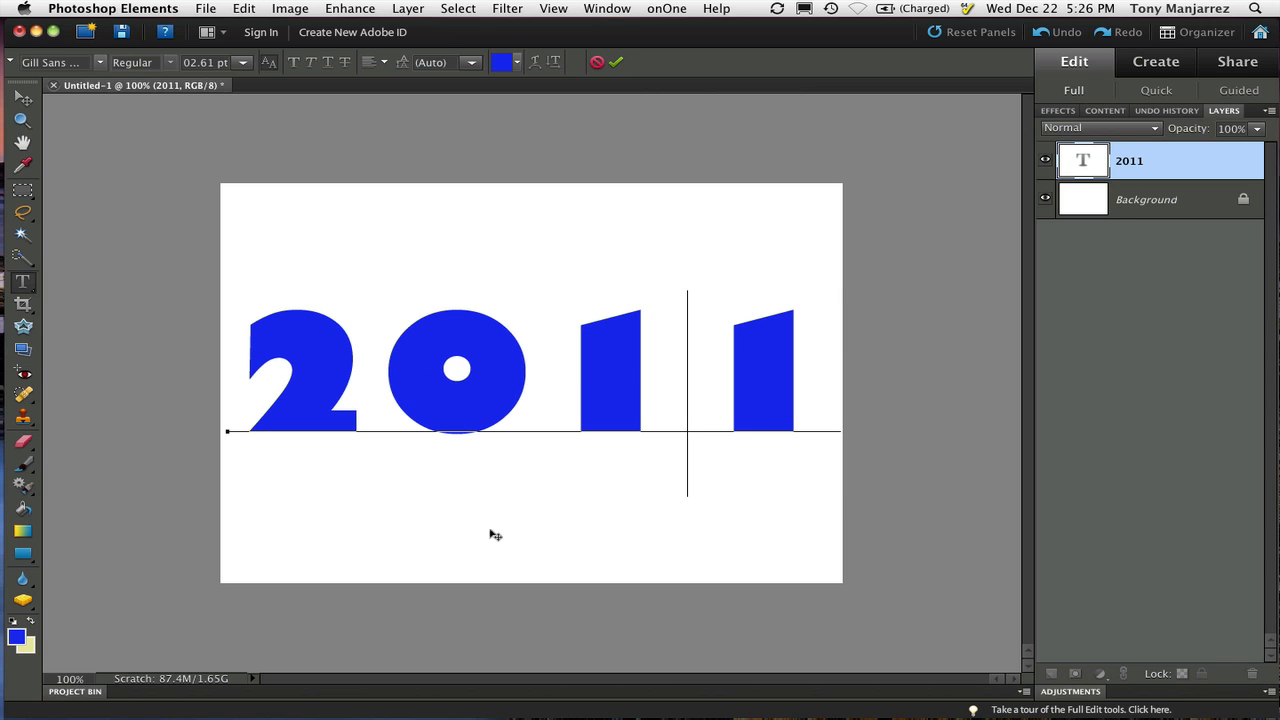
pyautogui.moveTo(496, 535); pyautogui.dragTo(500, 531)
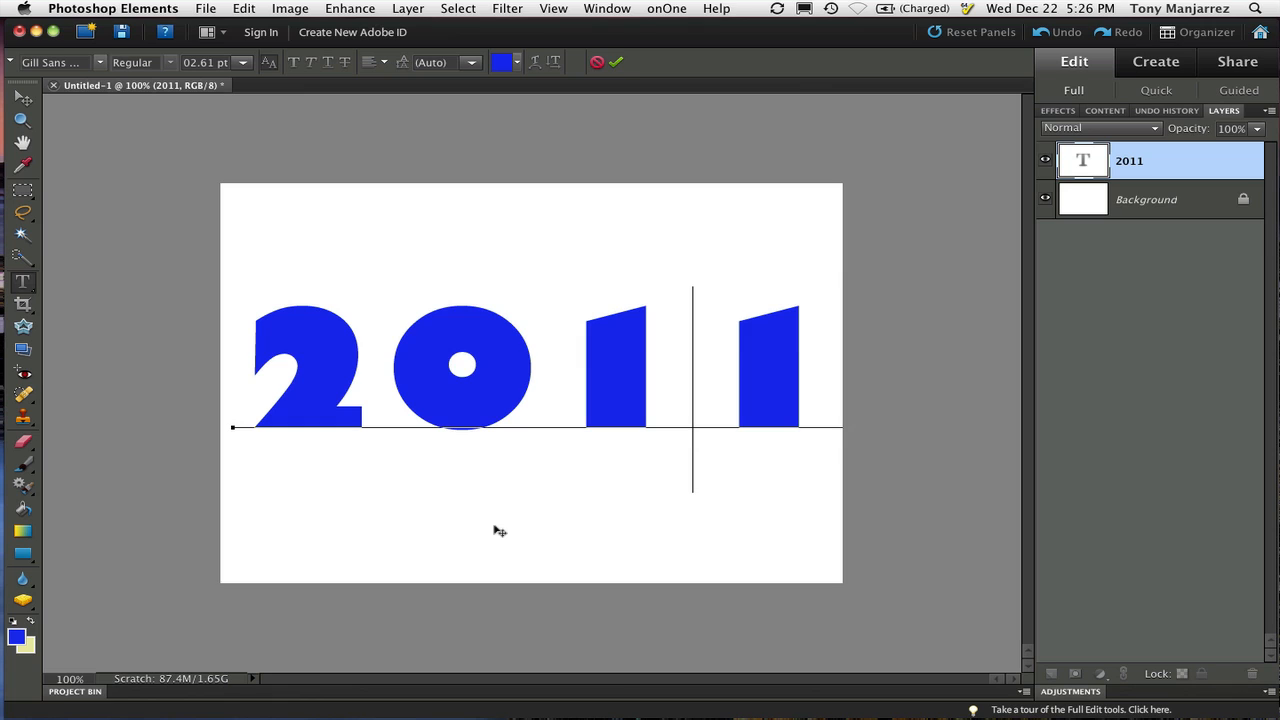
pyautogui.press('super+Return')
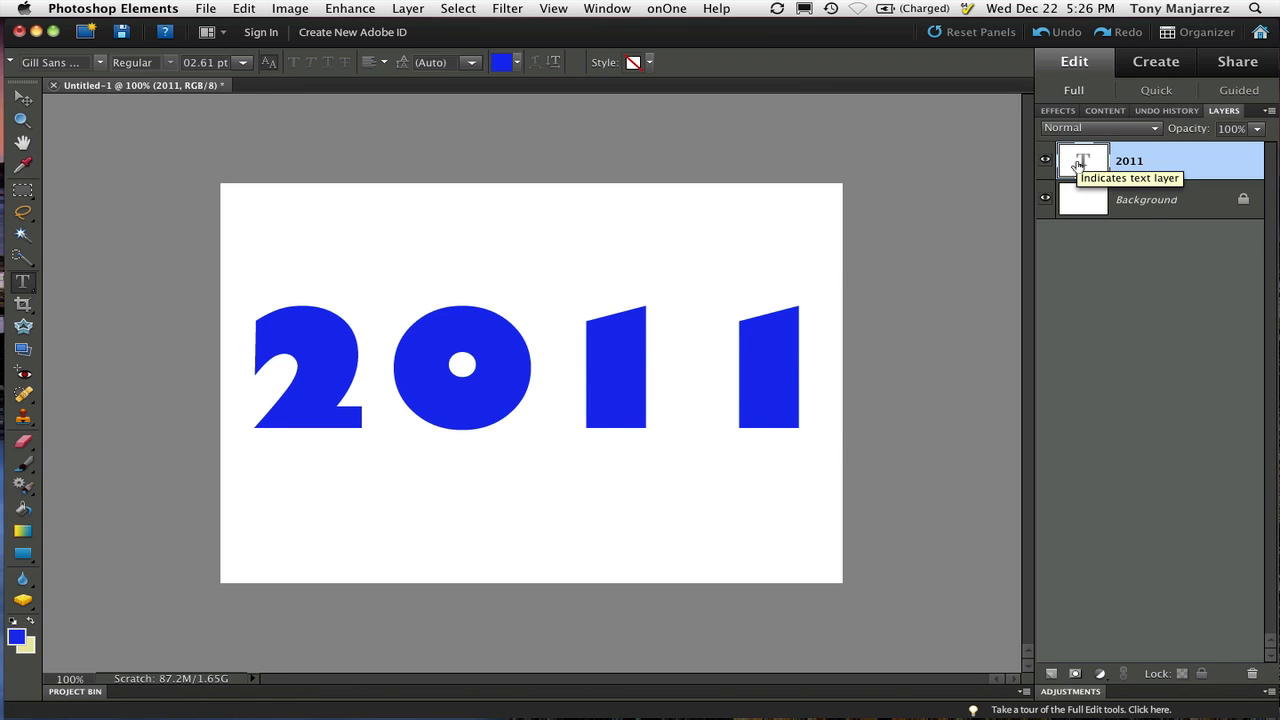
# Step: Try several Bevels layer styles on the 2011 text and settle on the third preset in the set
pyautogui.click(1057, 111)
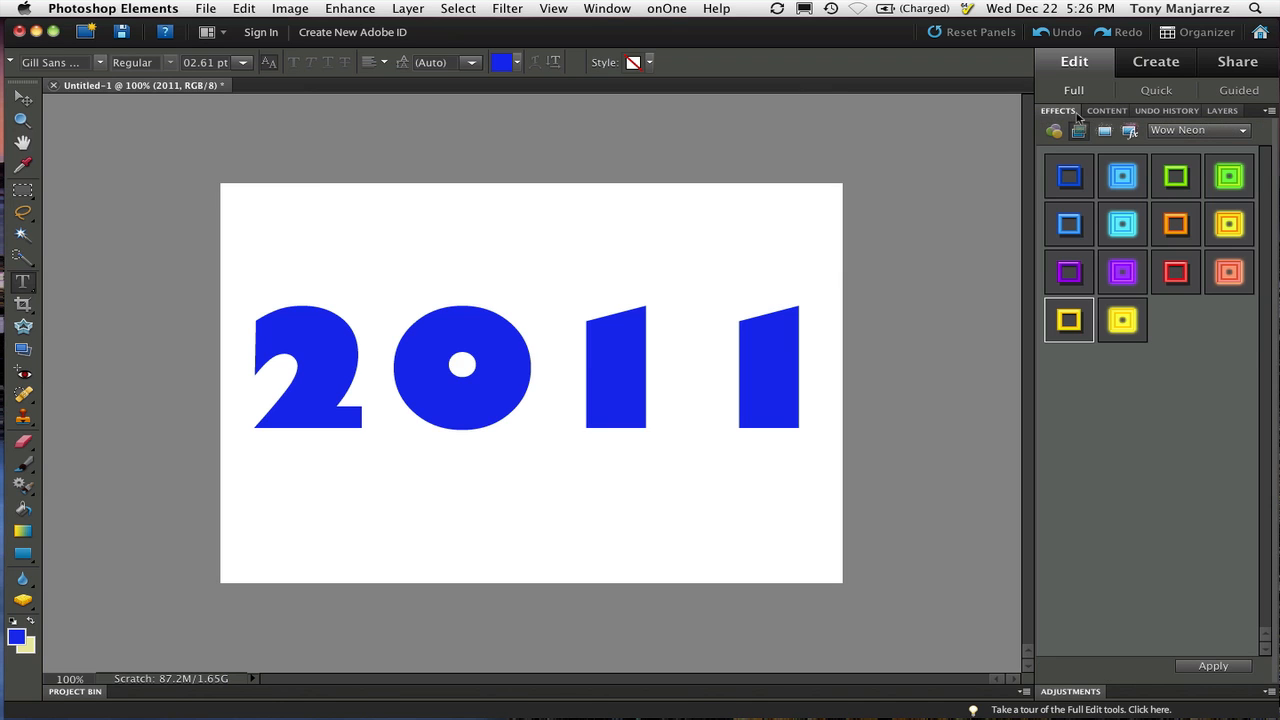
pyautogui.click(1175, 132)
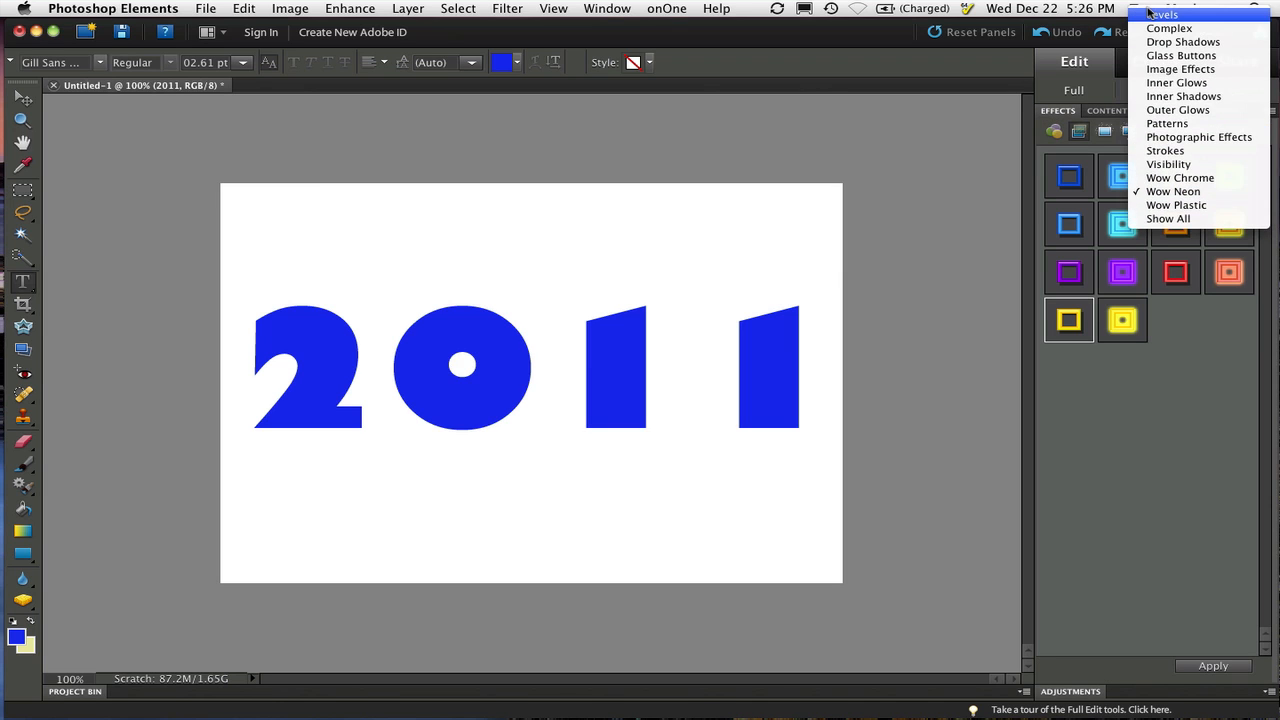
pyautogui.click(1150, 15)
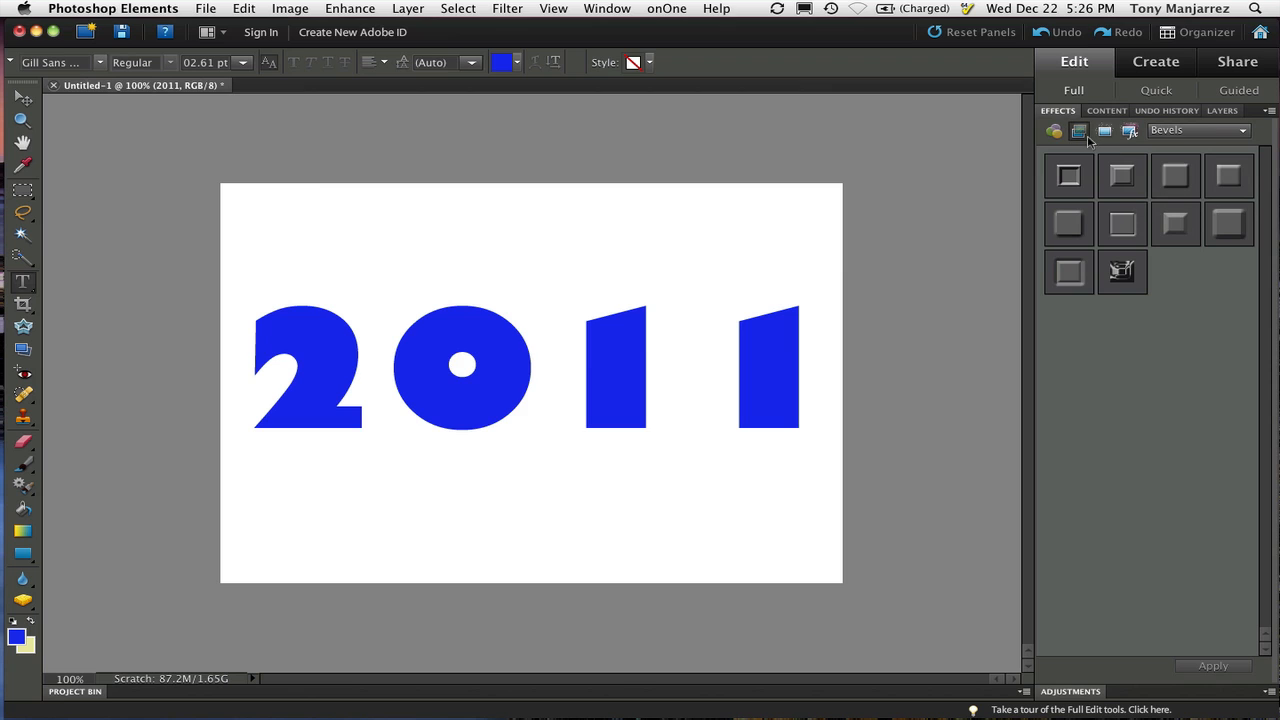
pyautogui.doubleClick(1121, 177)
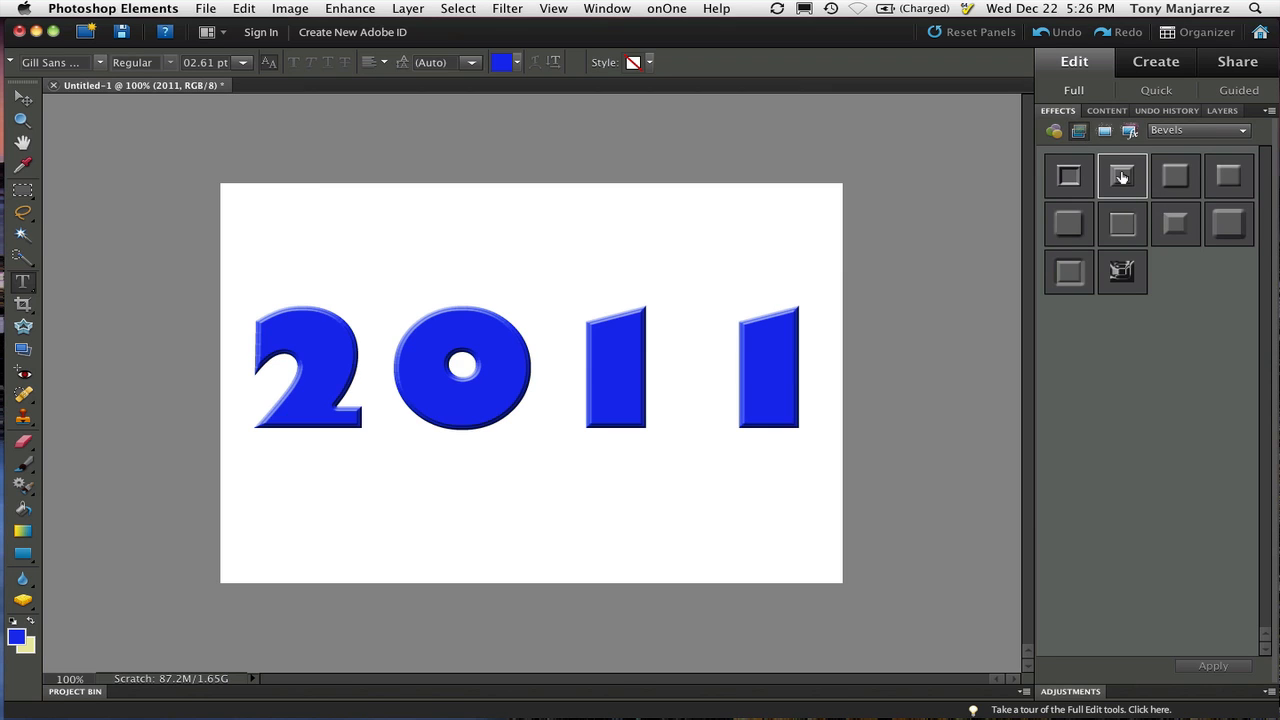
pyautogui.doubleClick(1069, 180)
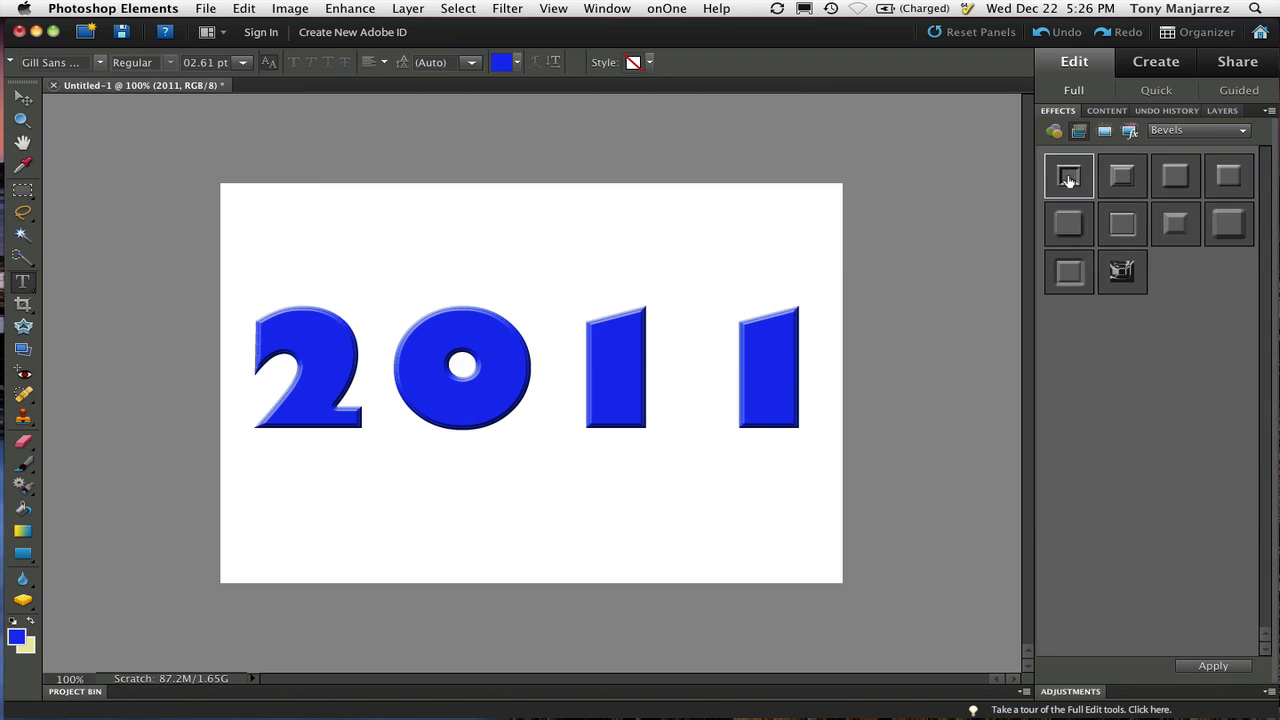
pyautogui.doubleClick(1075, 229)
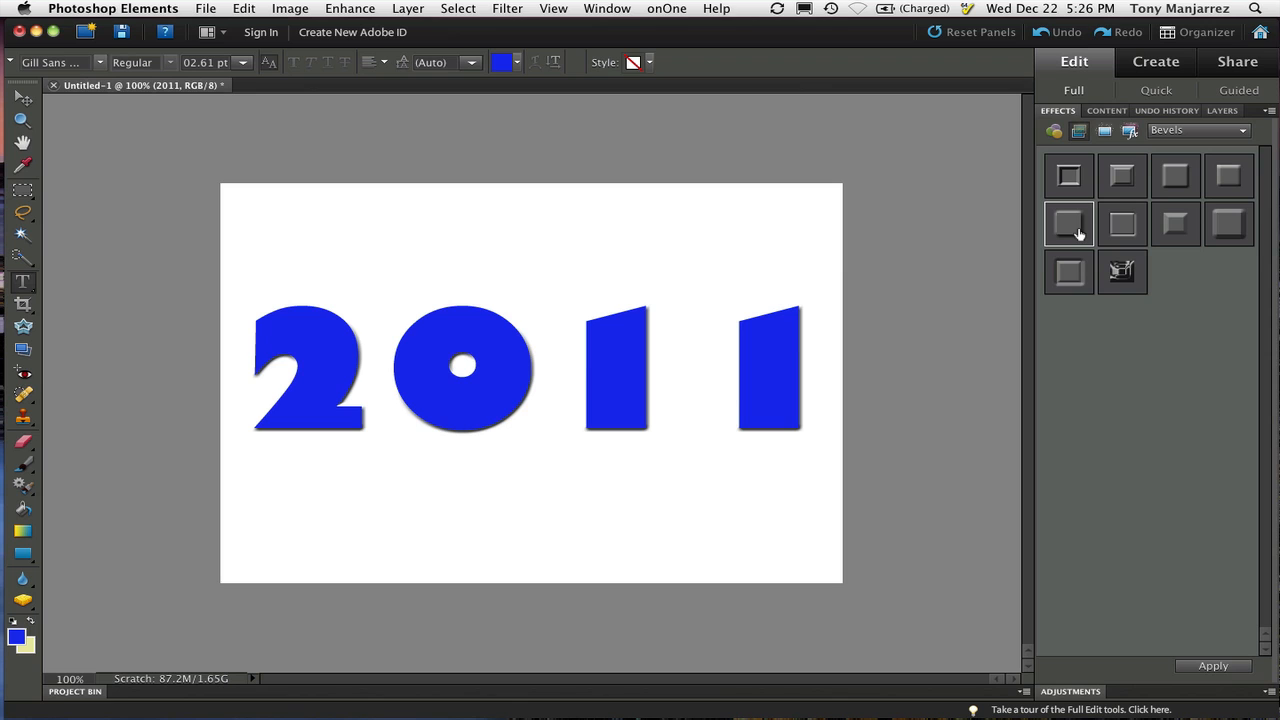
pyautogui.doubleClick(1124, 226)
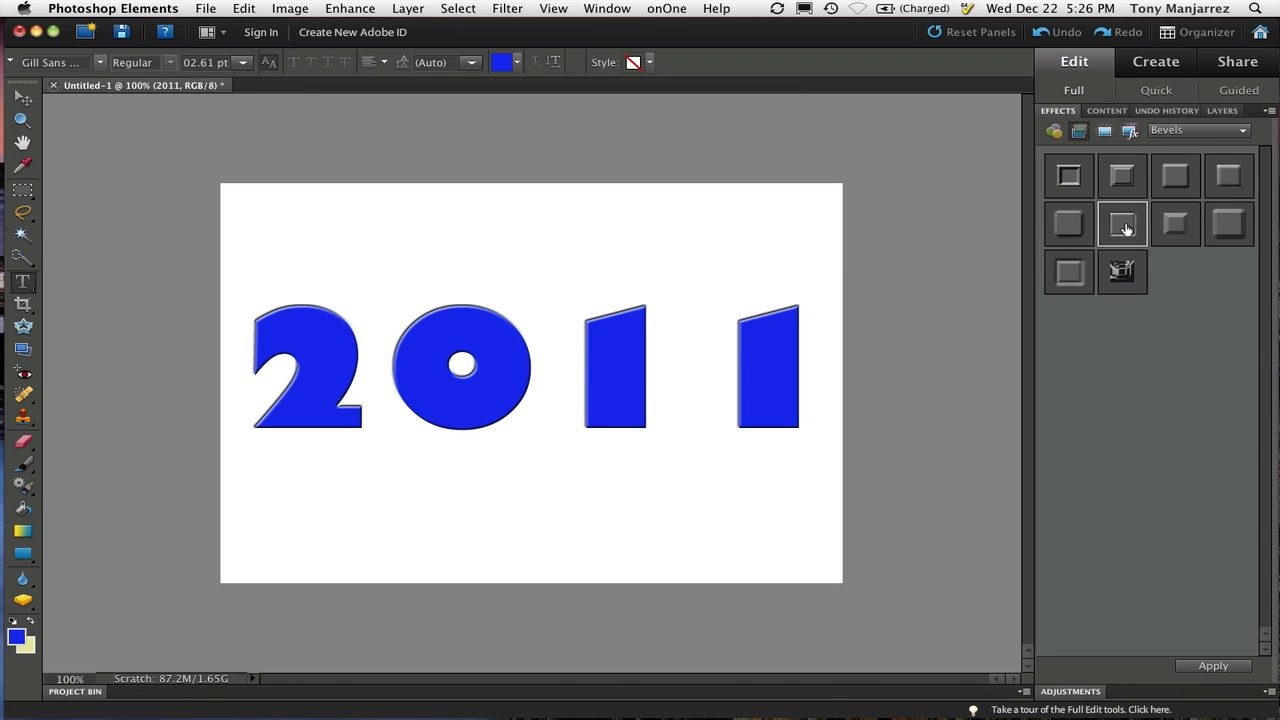
pyautogui.doubleClick(1173, 178)
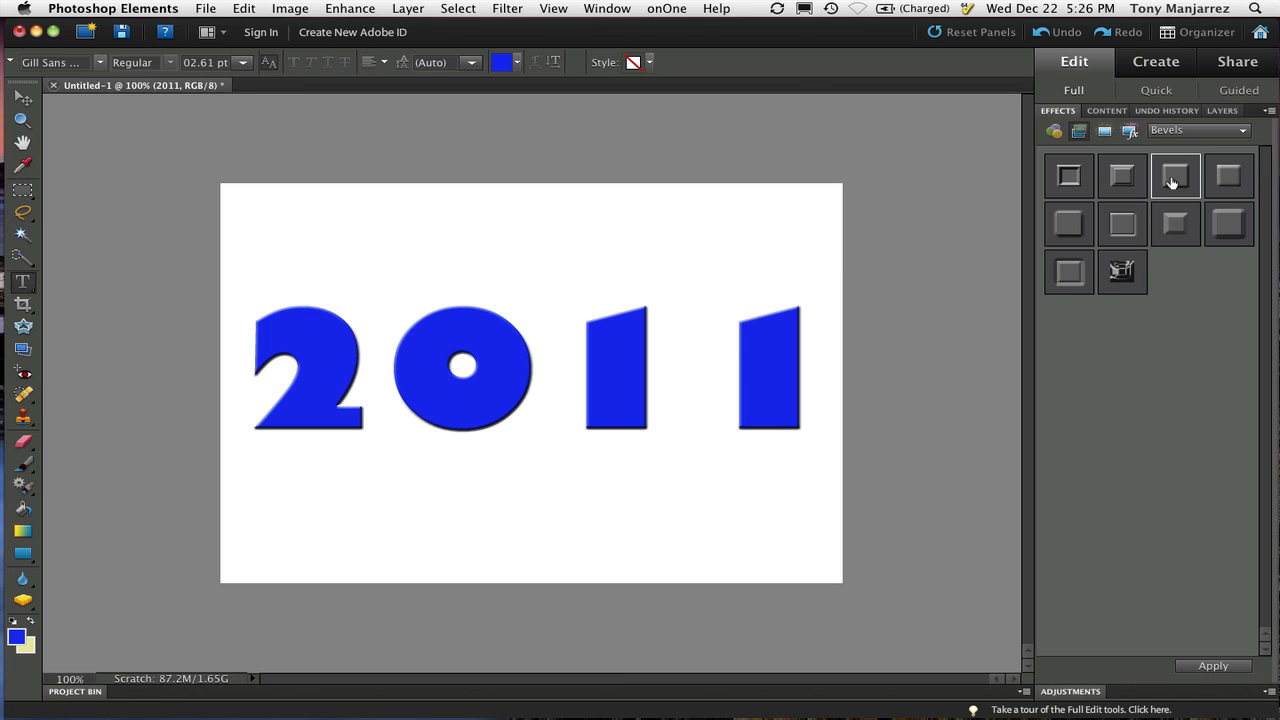
# Step: Add a new blank layer above the 2011 text and set the background color to yellow, e0db4c
pyautogui.click(1220, 111)
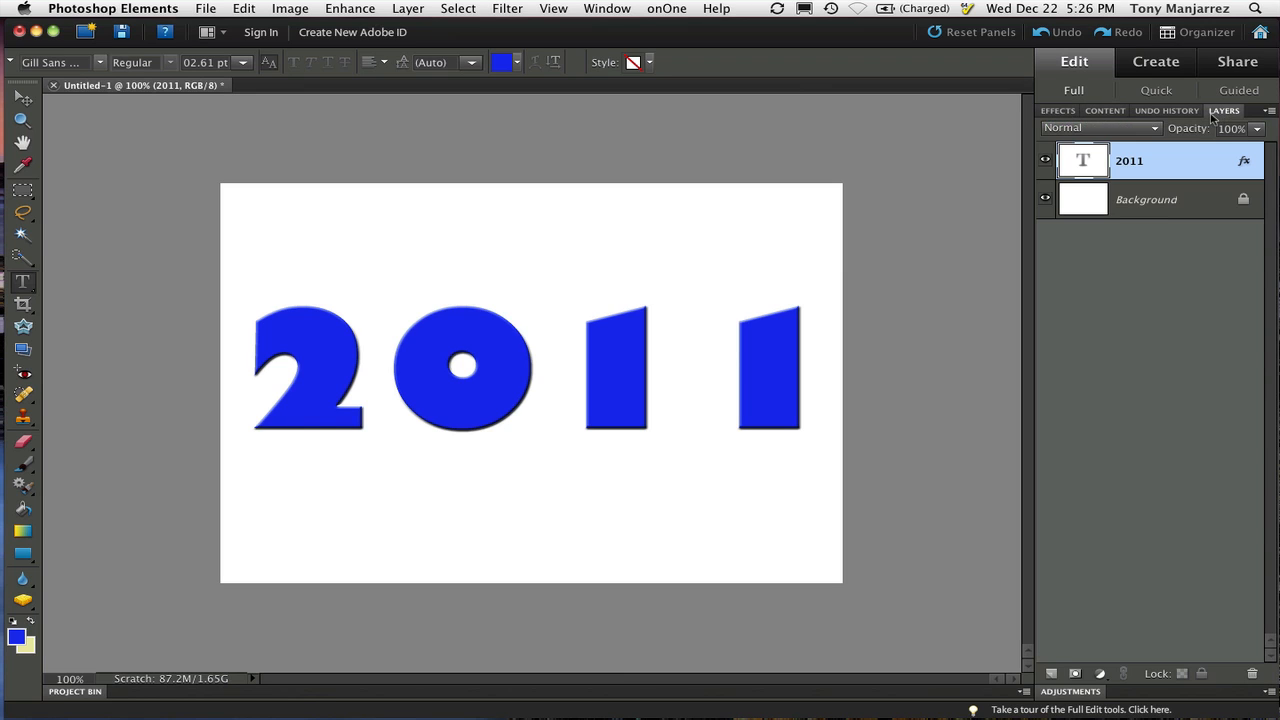
pyautogui.click(1050, 674)
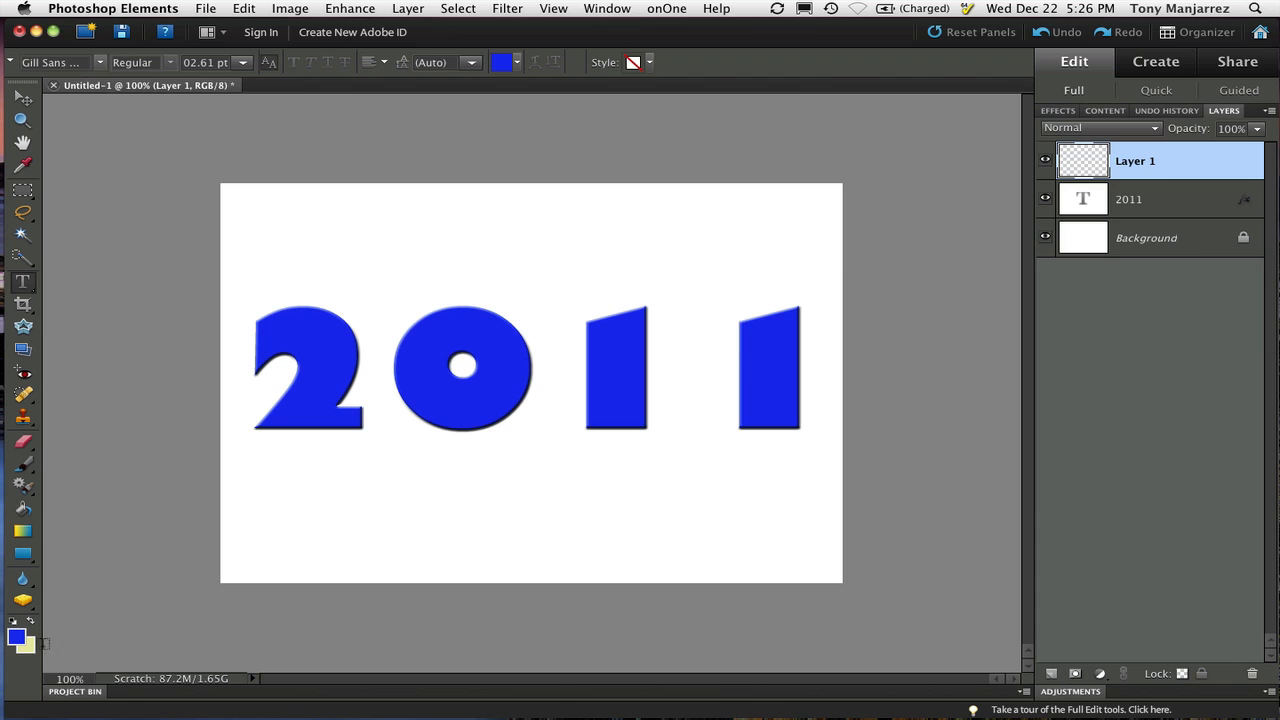
pyautogui.click(27, 648)
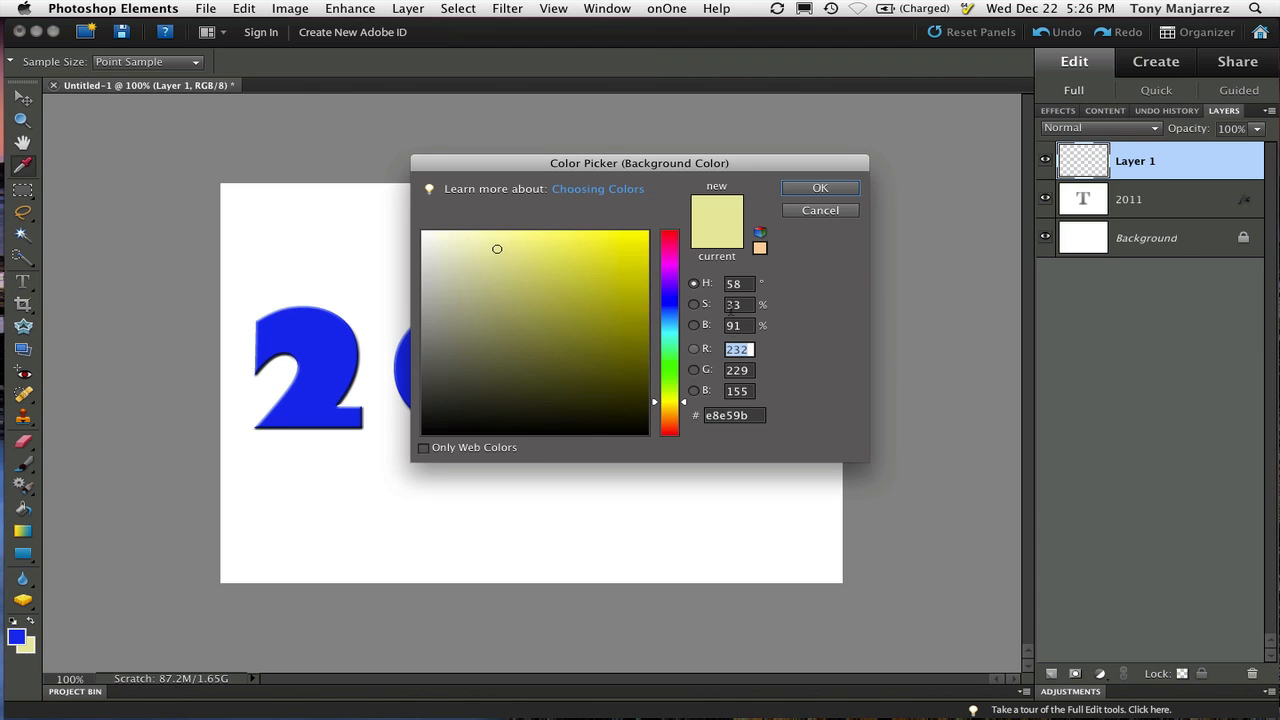
pyautogui.moveTo(499, 251); pyautogui.dragTo(573, 253)
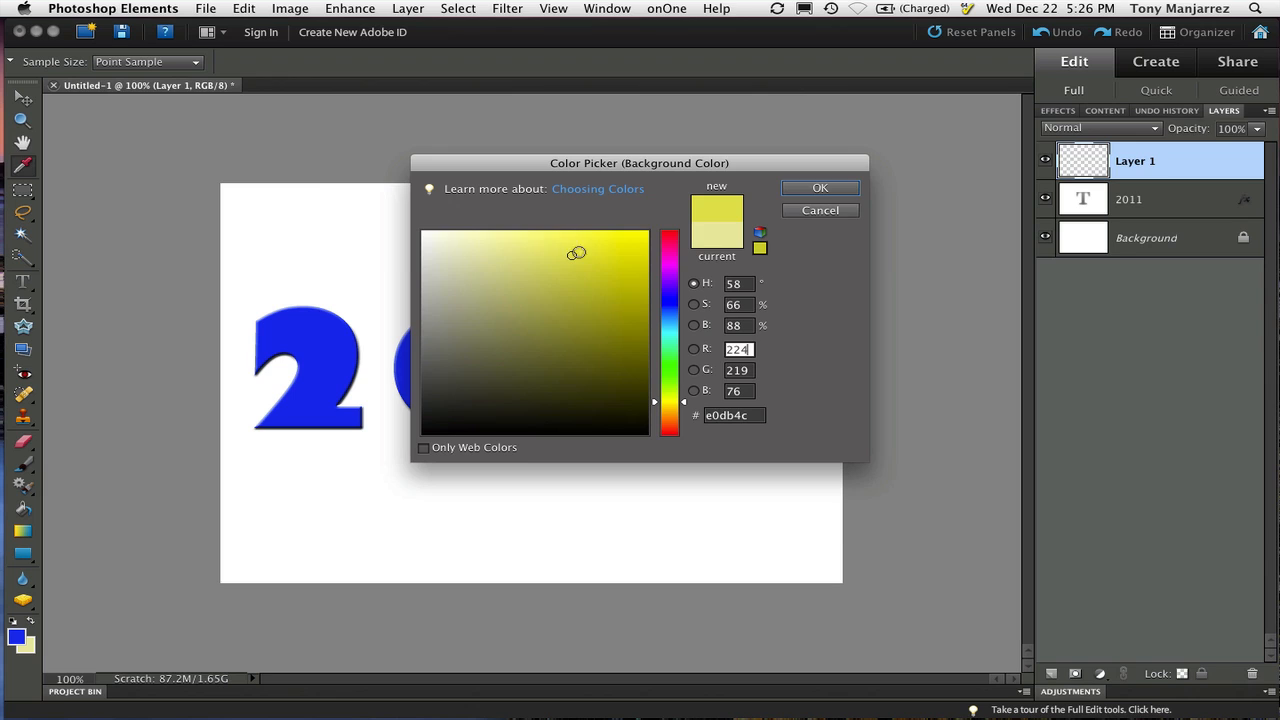
pyautogui.click(820, 189)
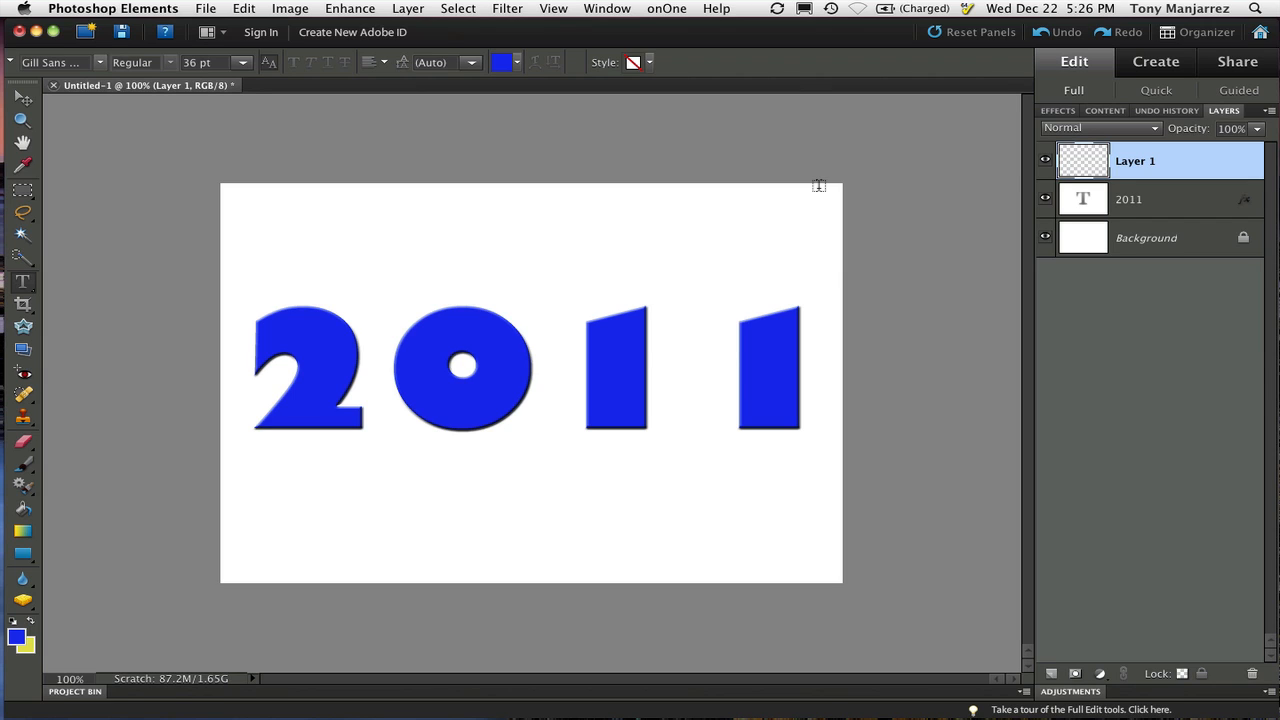
# Step: Fill the new layer with the blue foreground color and apply a Halftone Pattern filter with pattern type Line, size 3 and contrast 50
pyautogui.hotkey('alt', 'BackSpace')
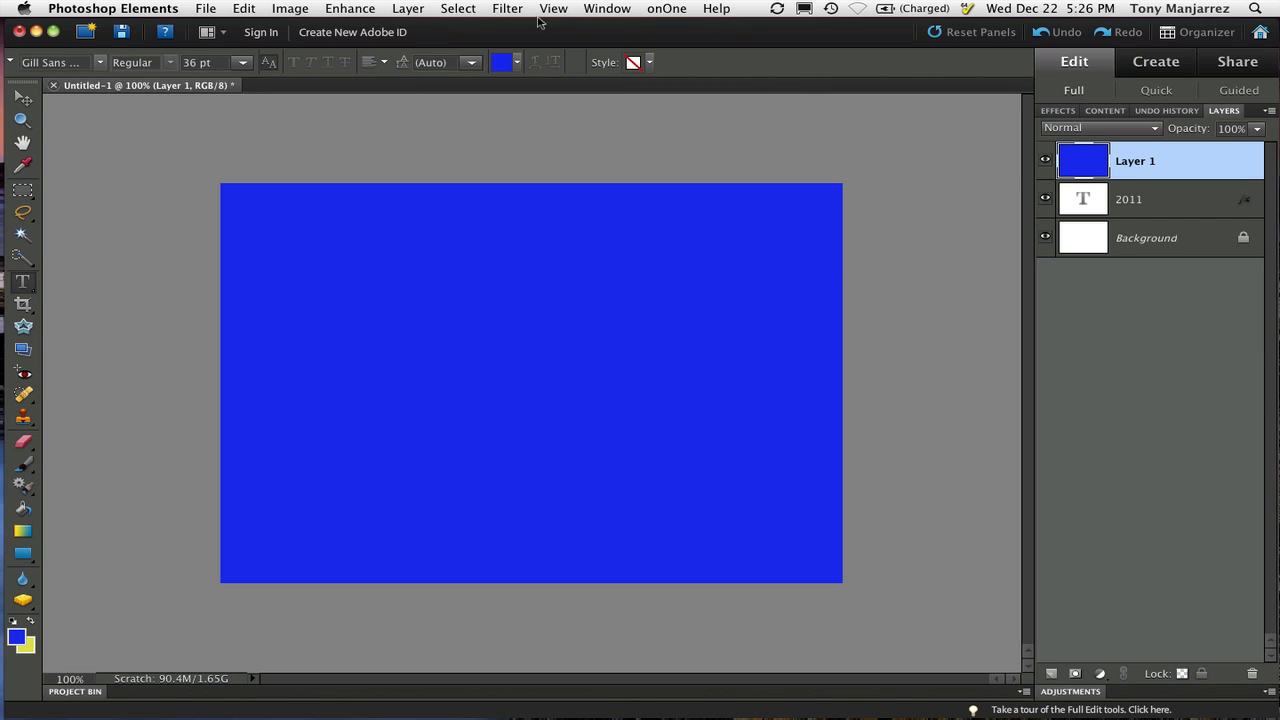
pyautogui.click(507, 9)
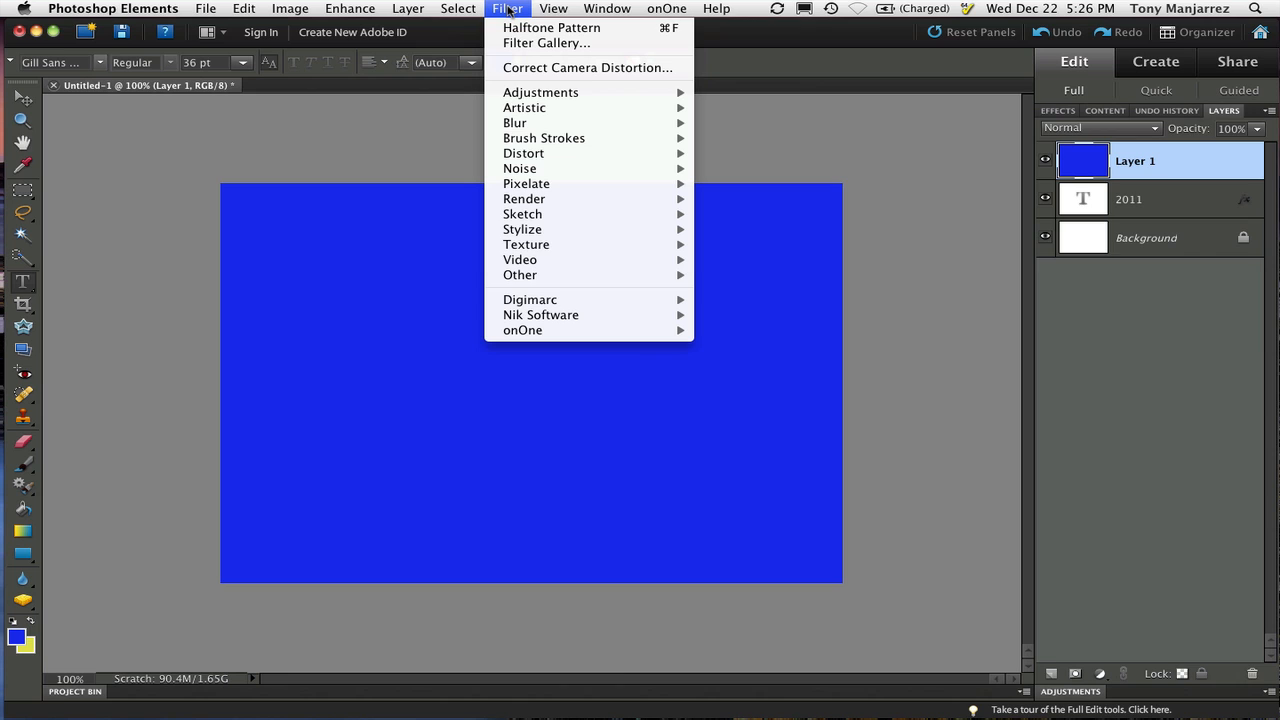
pyautogui.moveTo(510, 218)
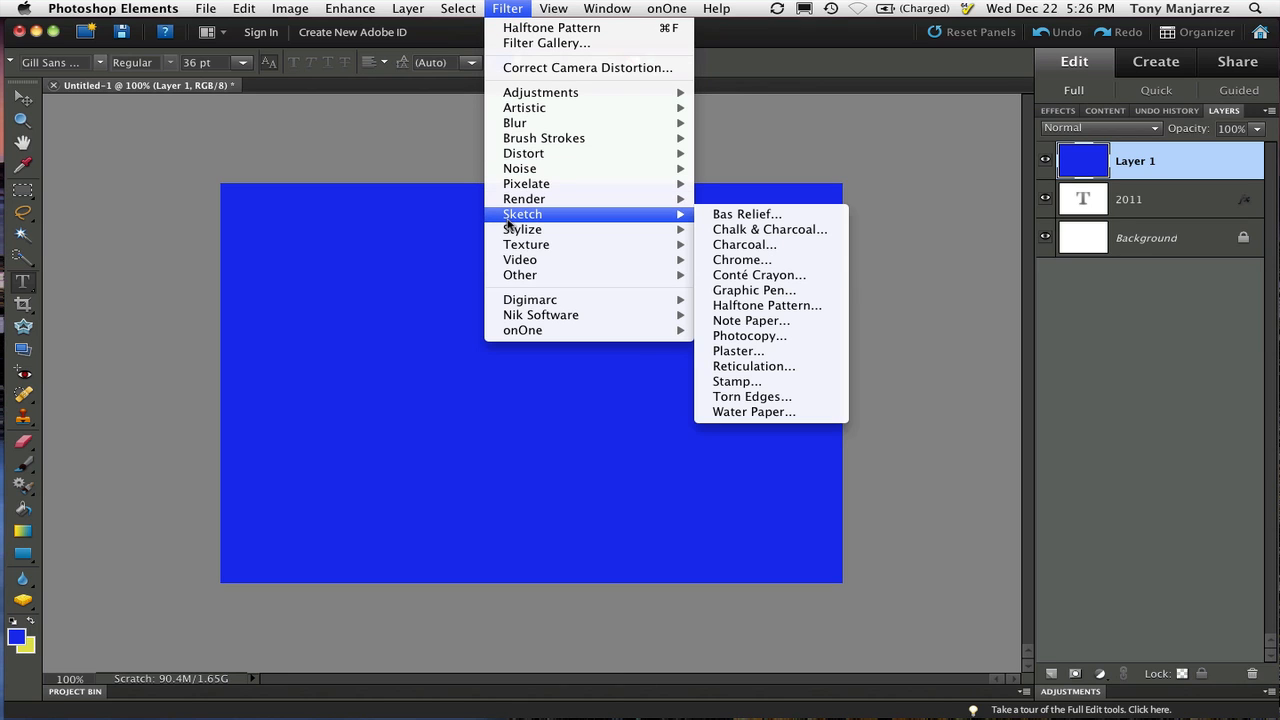
pyautogui.click(792, 305)
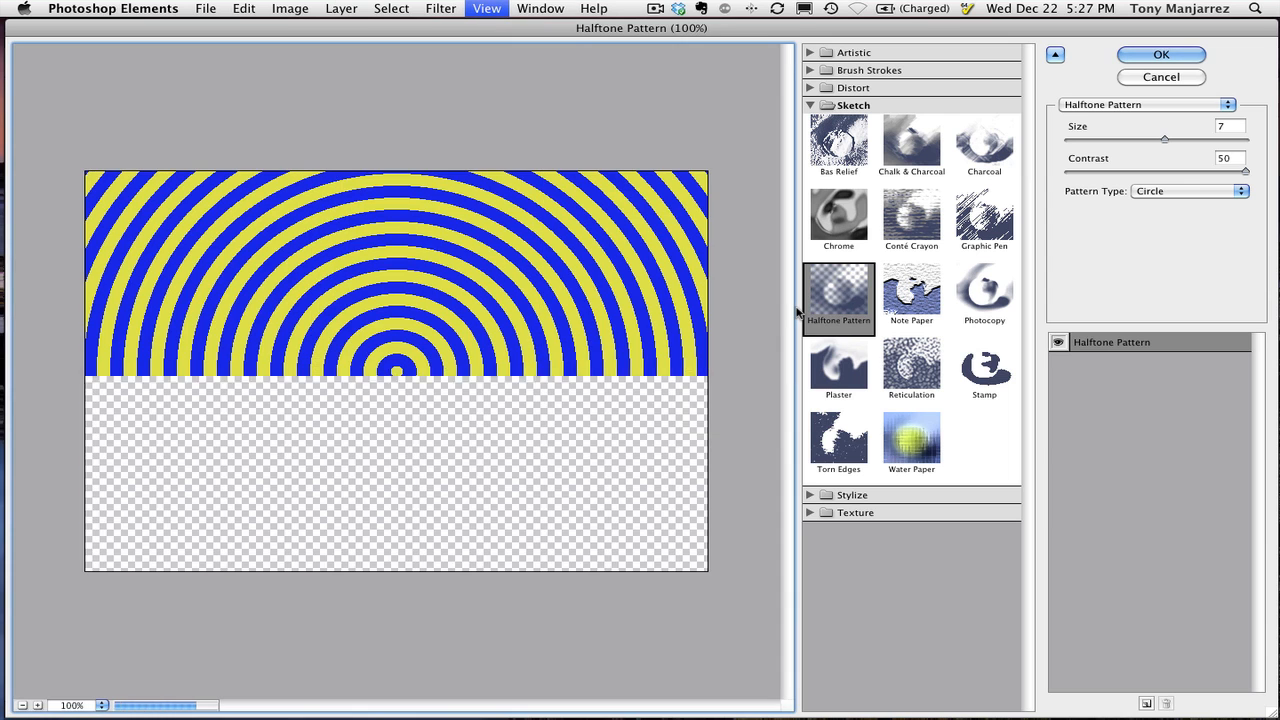
pyautogui.click(1175, 191)
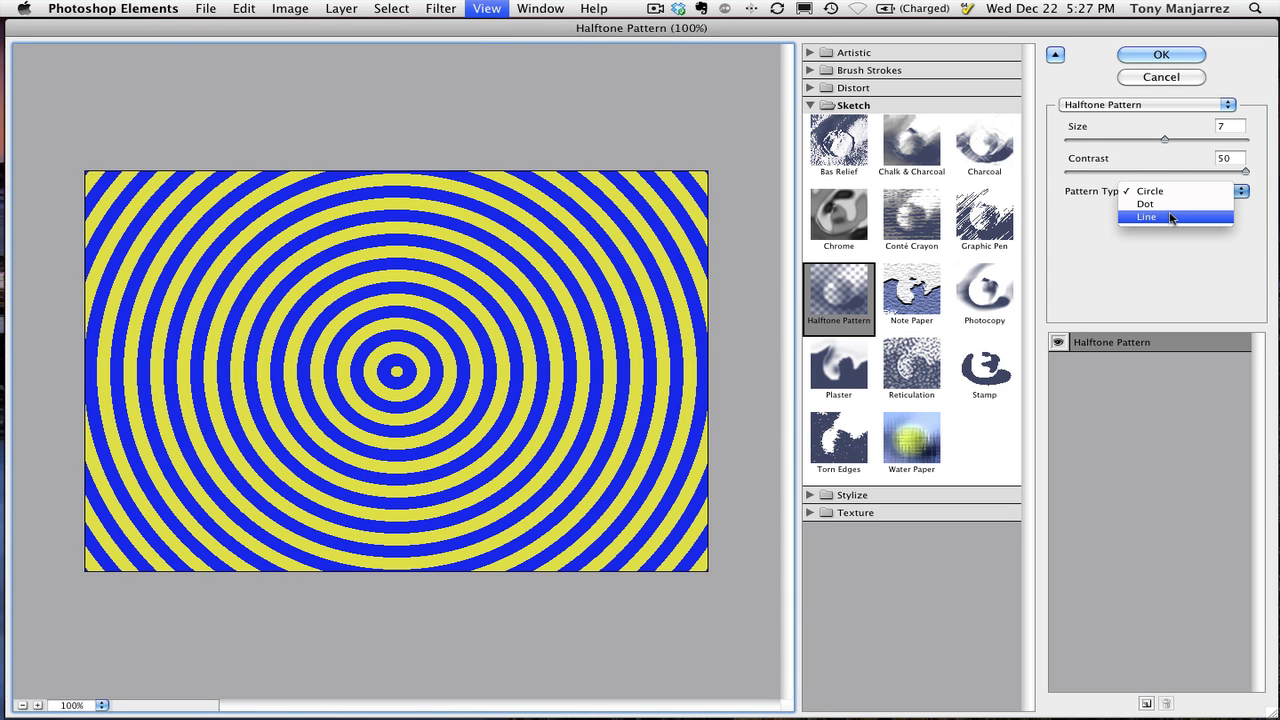
pyautogui.click(1172, 217)
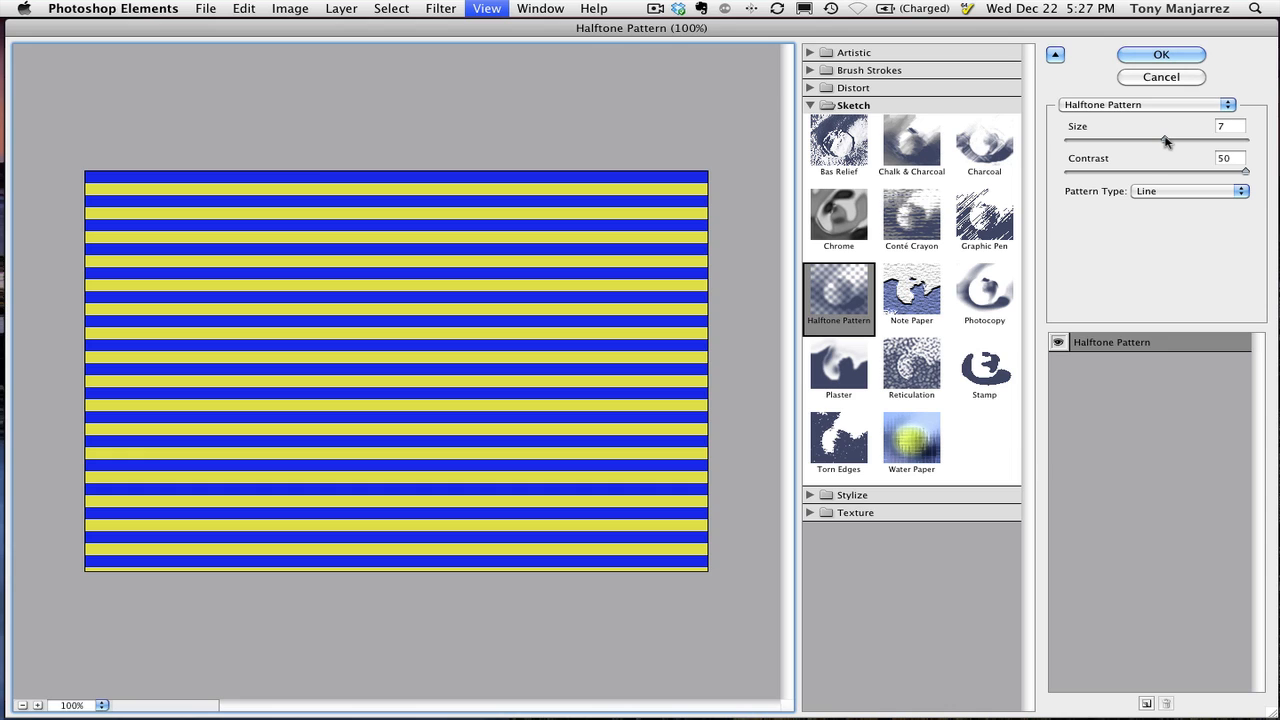
pyautogui.moveTo(1165, 141); pyautogui.dragTo(1100, 141)
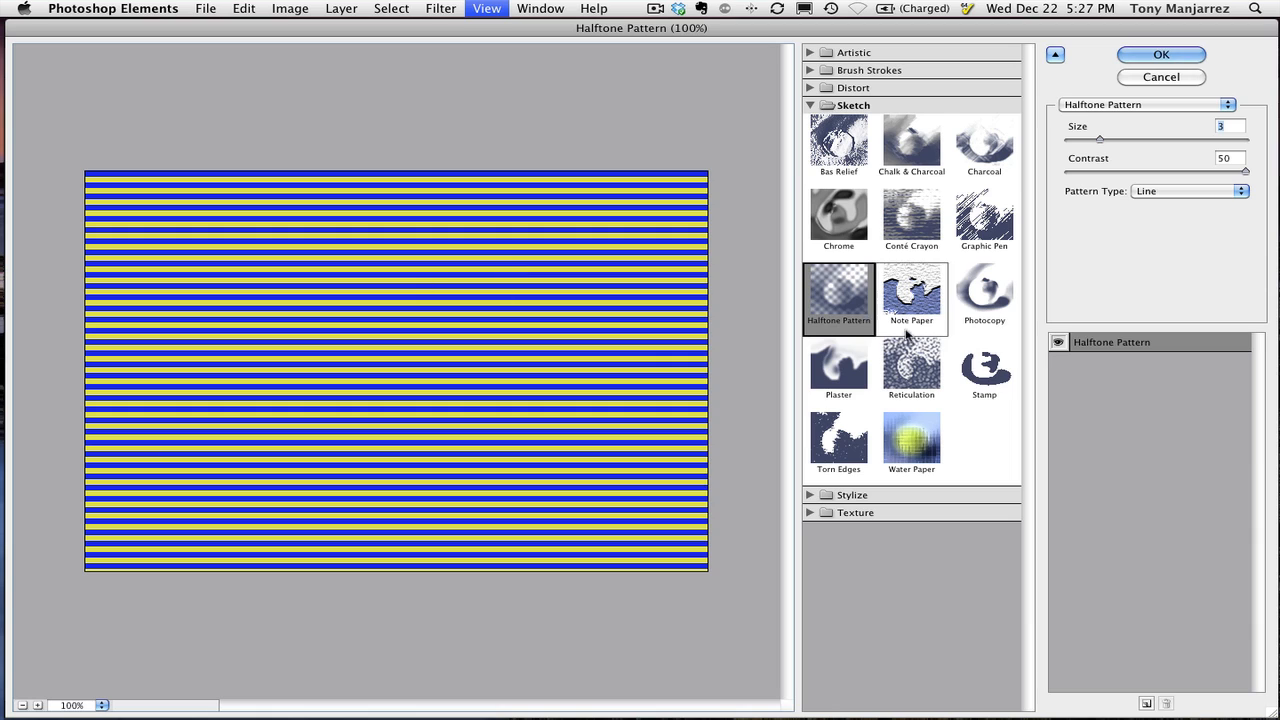
pyautogui.click(1246, 172)
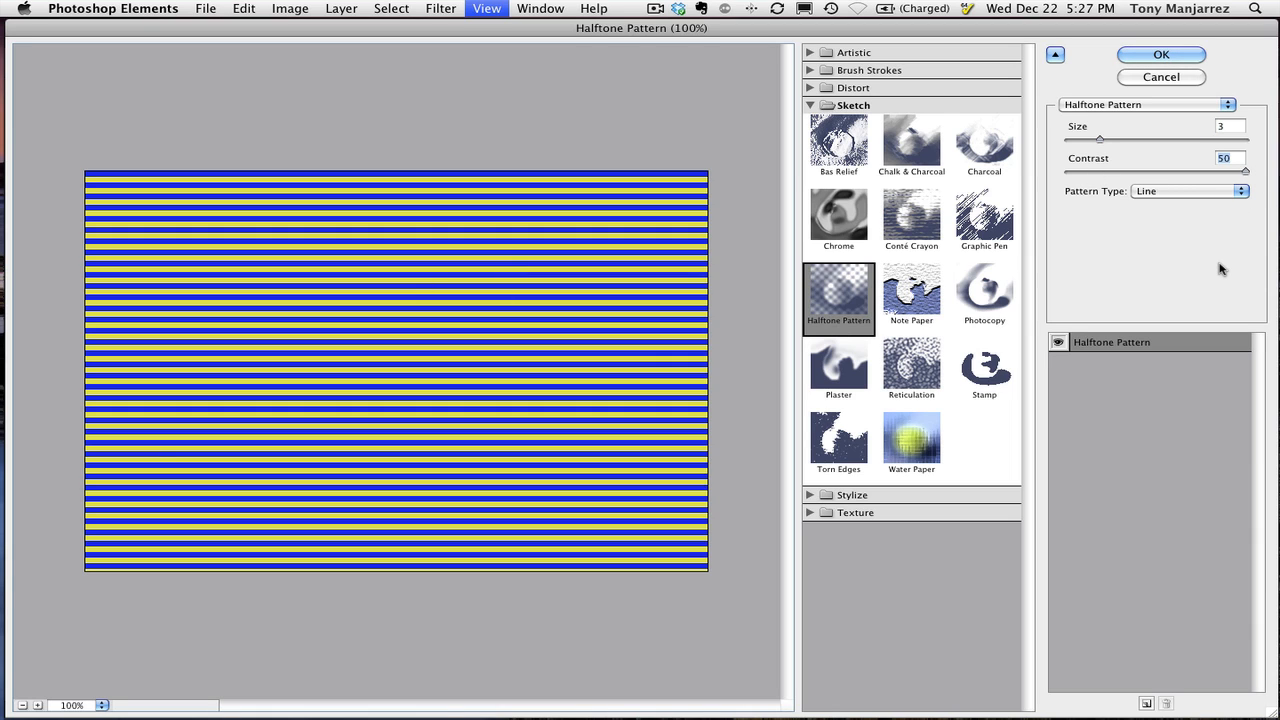
pyautogui.click(1175, 56)
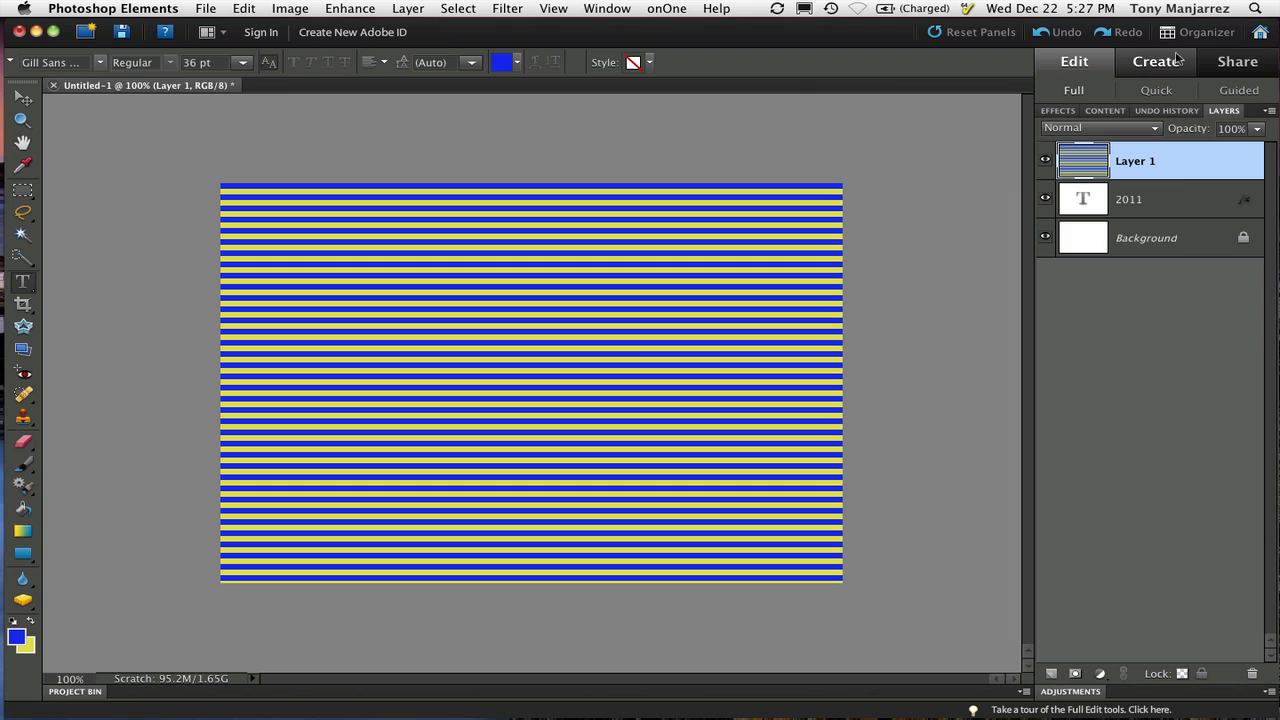
# Step: Clip the striped layer to the 2011 text, and add a blank layer above it with the text's outline loaded as a selection
pyautogui.keyDown('alt'); pyautogui.click(1202, 181); pyautogui.keyUp('alt')
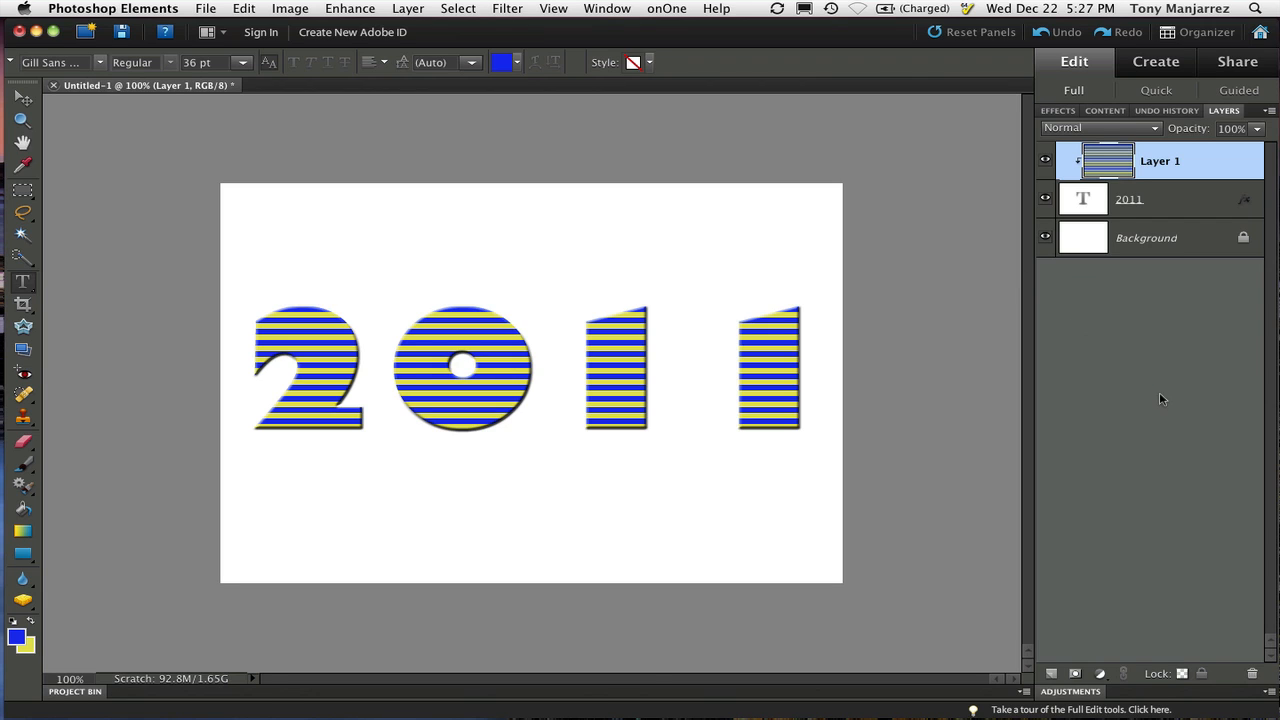
pyautogui.click(1051, 674)
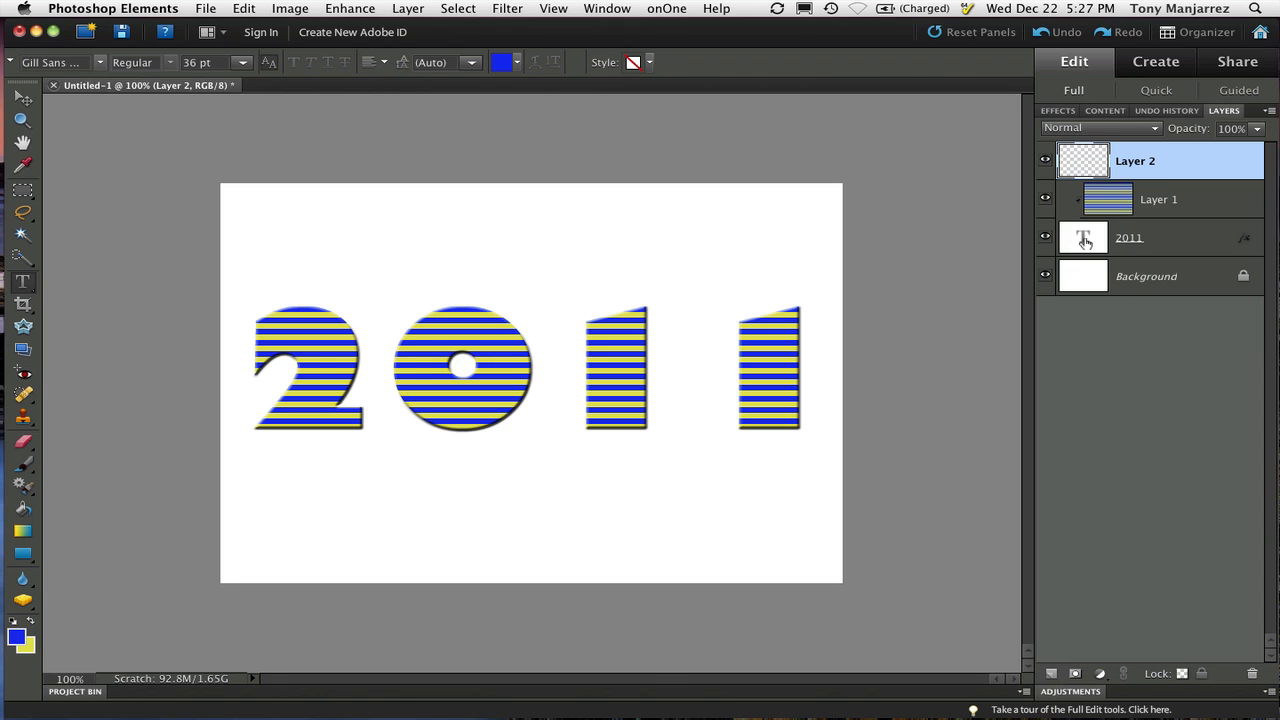
pyautogui.click(1085, 241)
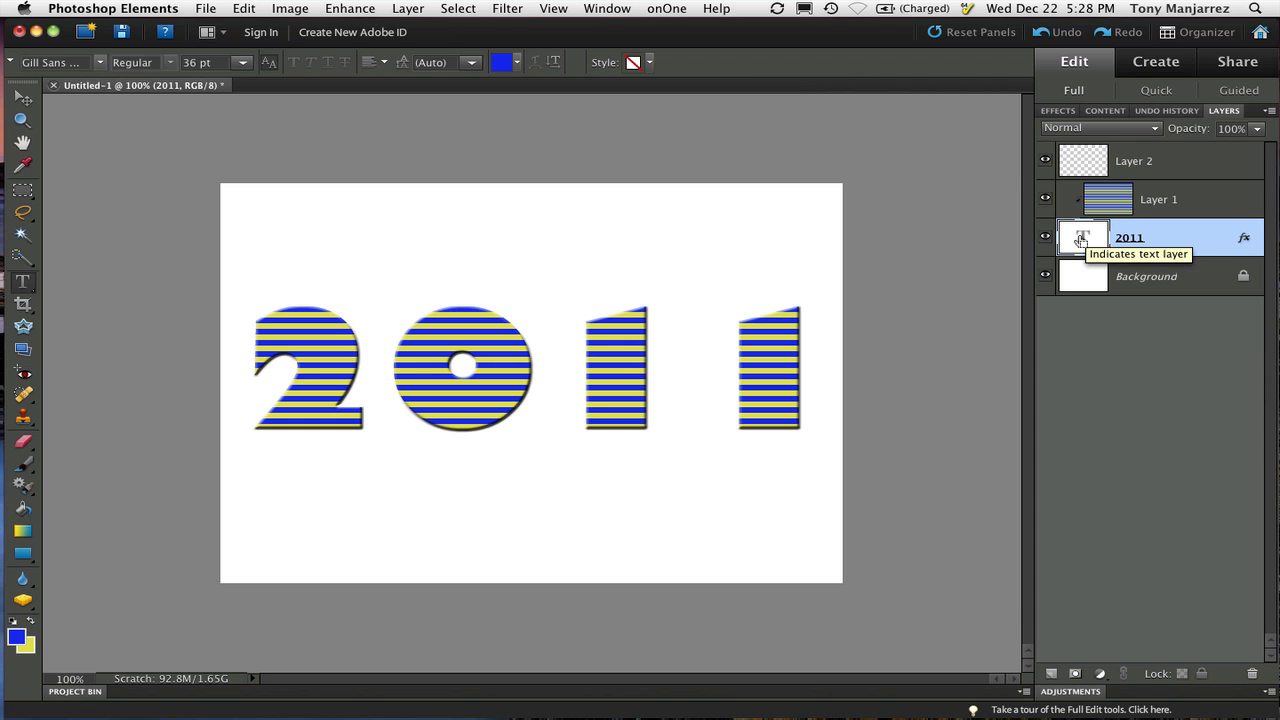
pyautogui.keyDown('super'); pyautogui.click(1081, 238); pyautogui.keyUp('super')
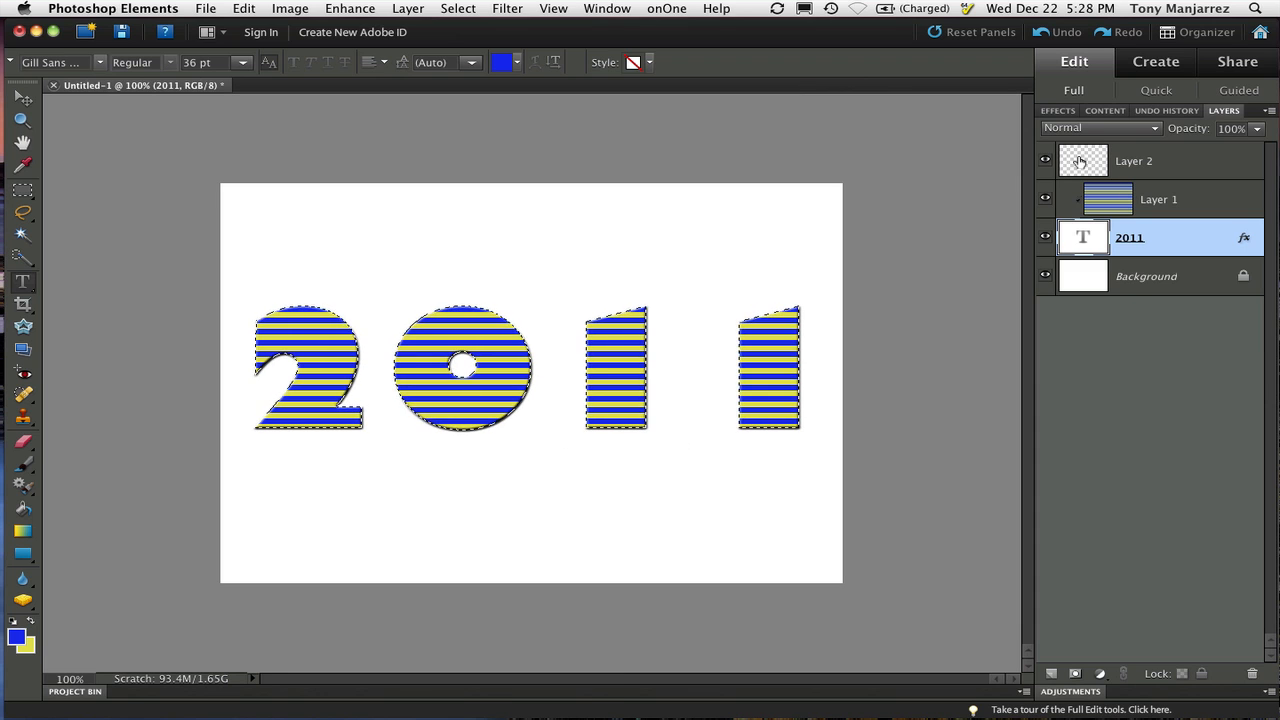
pyautogui.click(1080, 162)
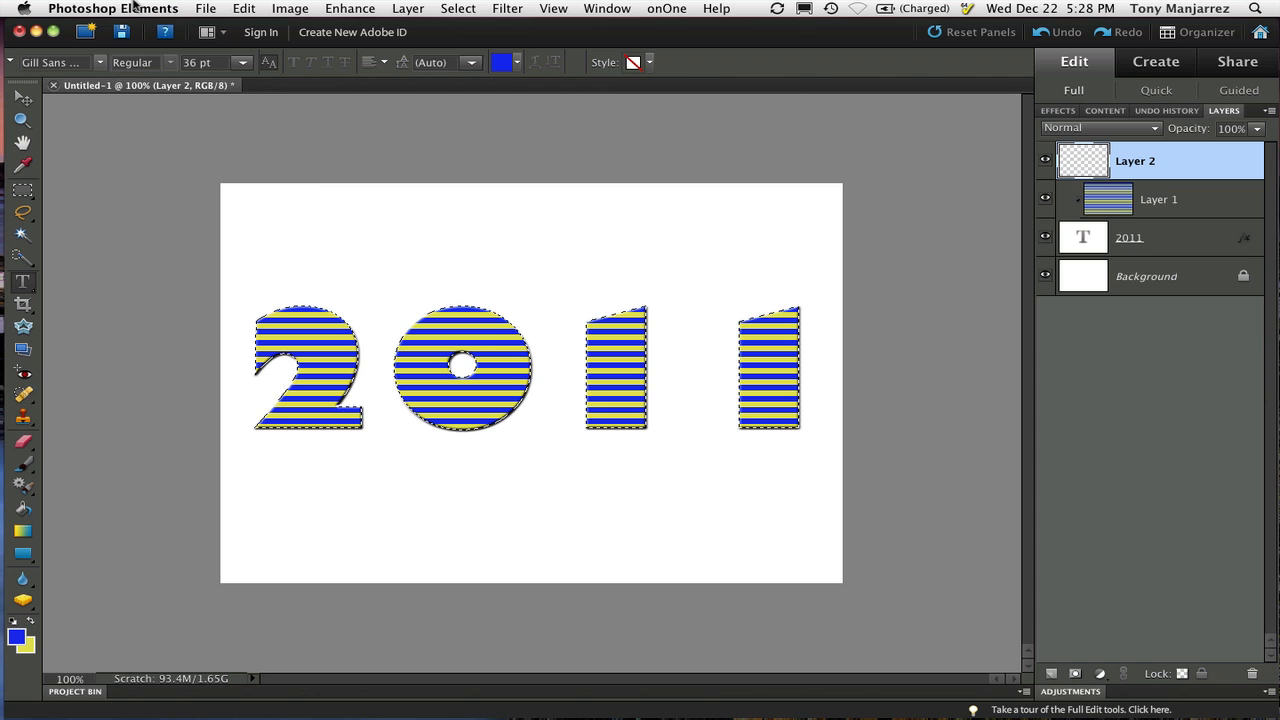
# Step: Stroke the selection on the blank layer with a 3 px green line, color 2db627, located inside, and deselect
pyautogui.click(242, 8)
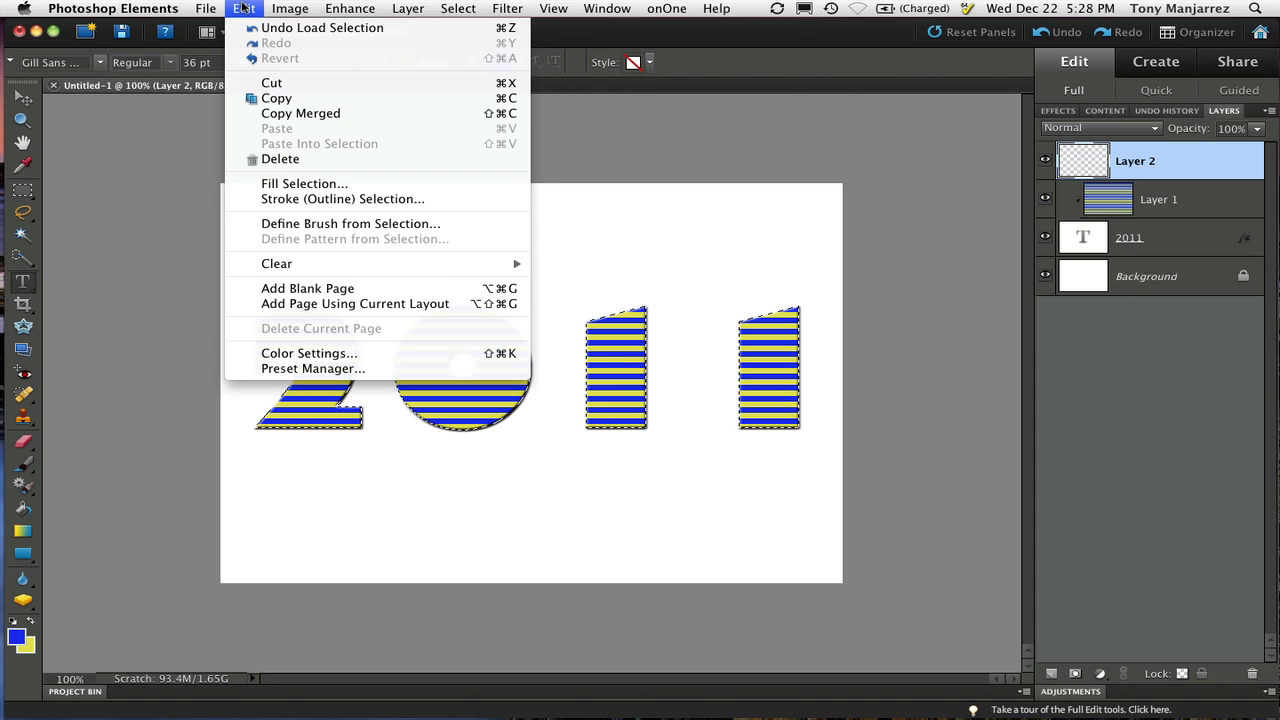
pyautogui.click(296, 200)
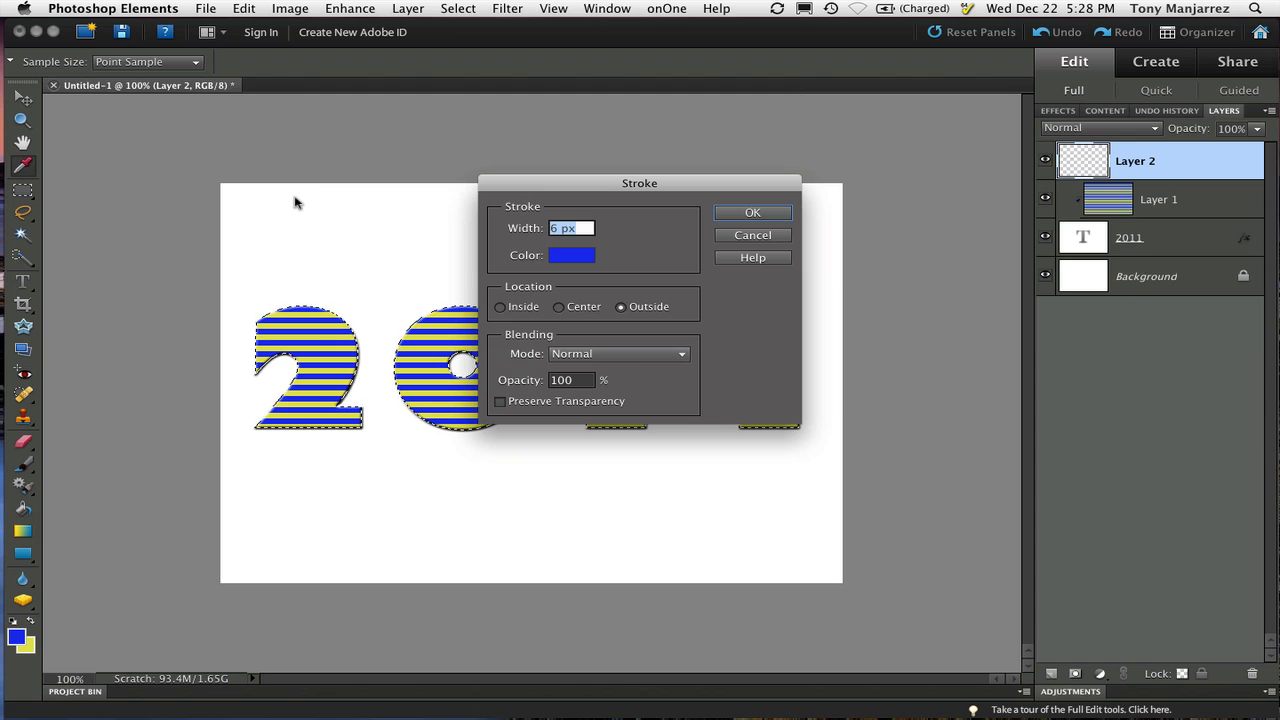
pyautogui.click(501, 308)
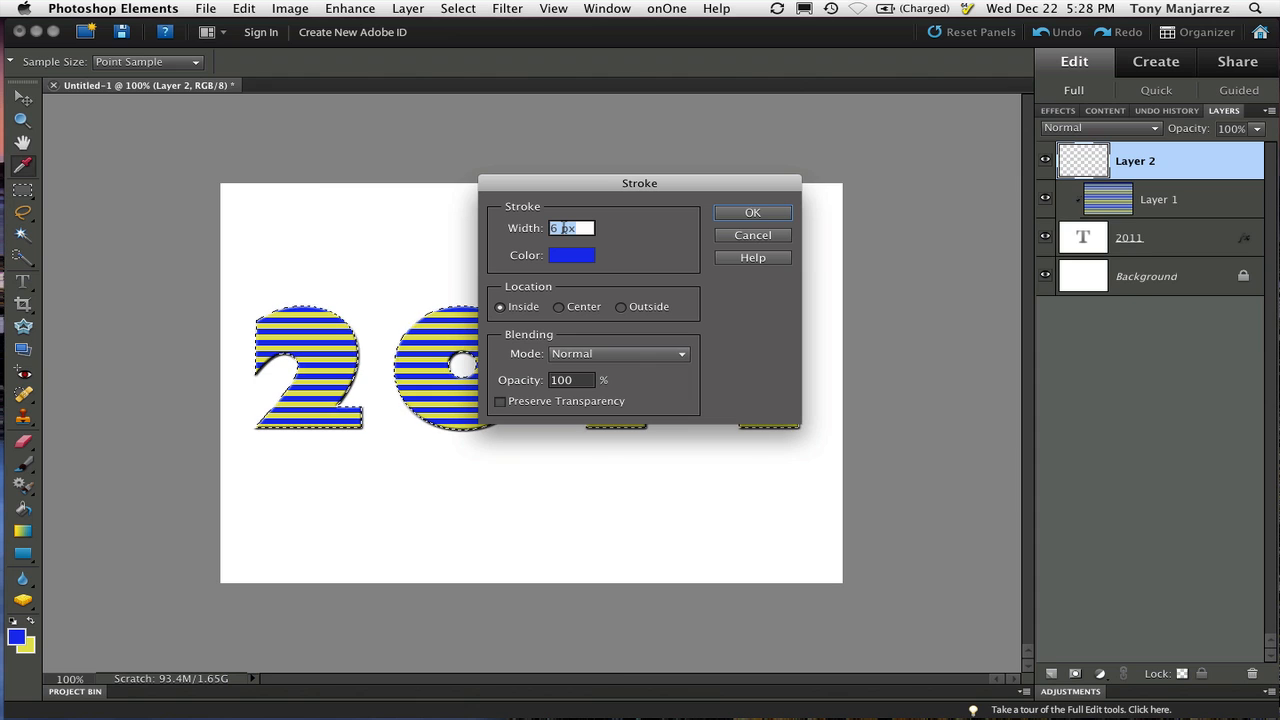
pyautogui.write('3')
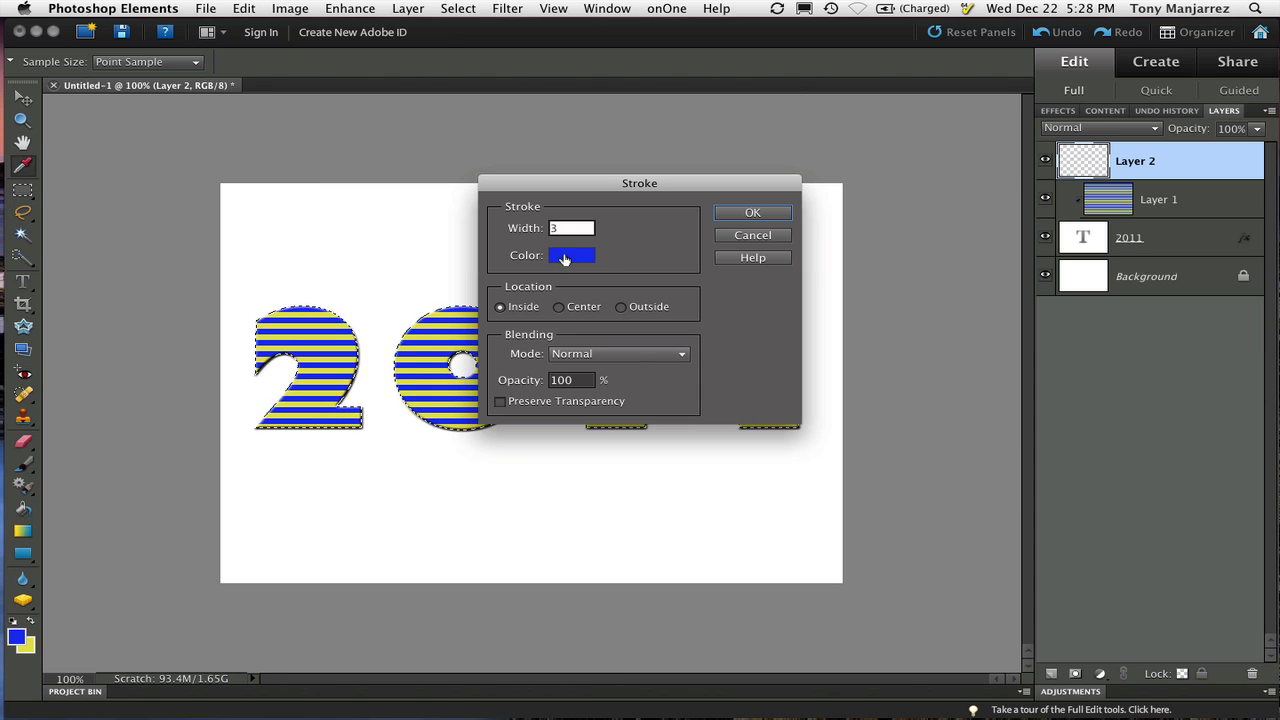
pyautogui.click(564, 258)
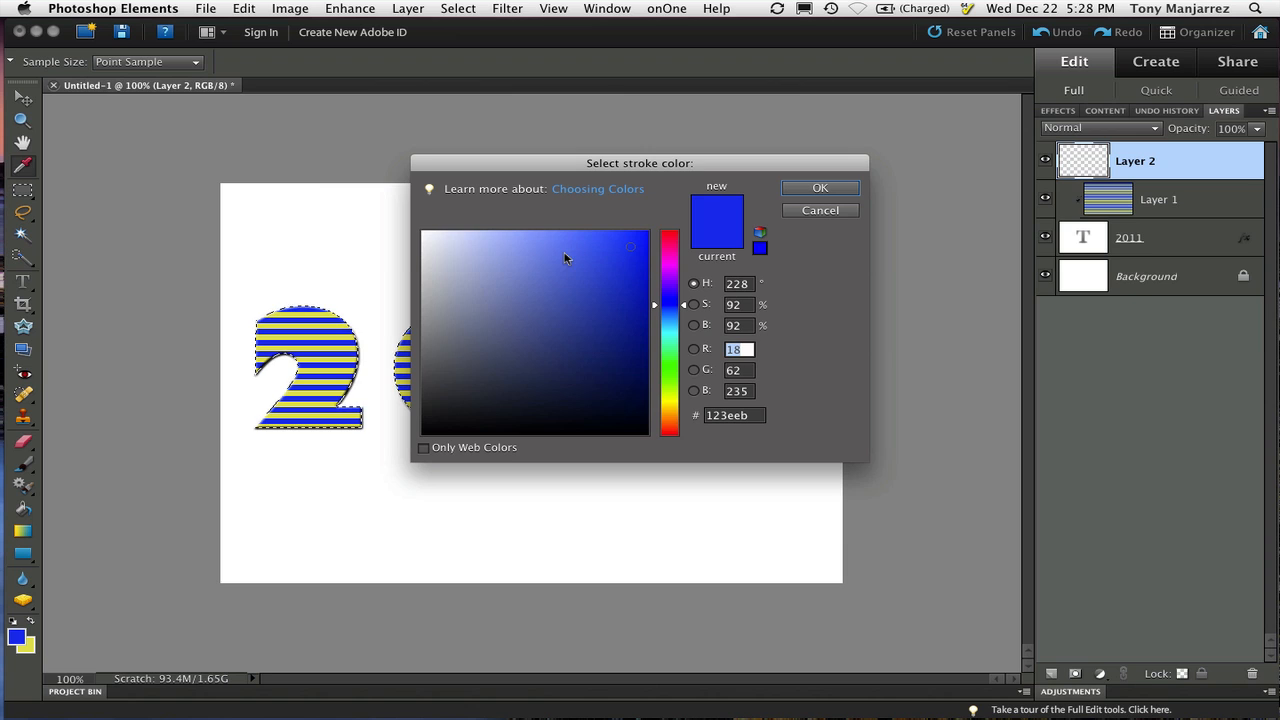
pyautogui.click(667, 373)
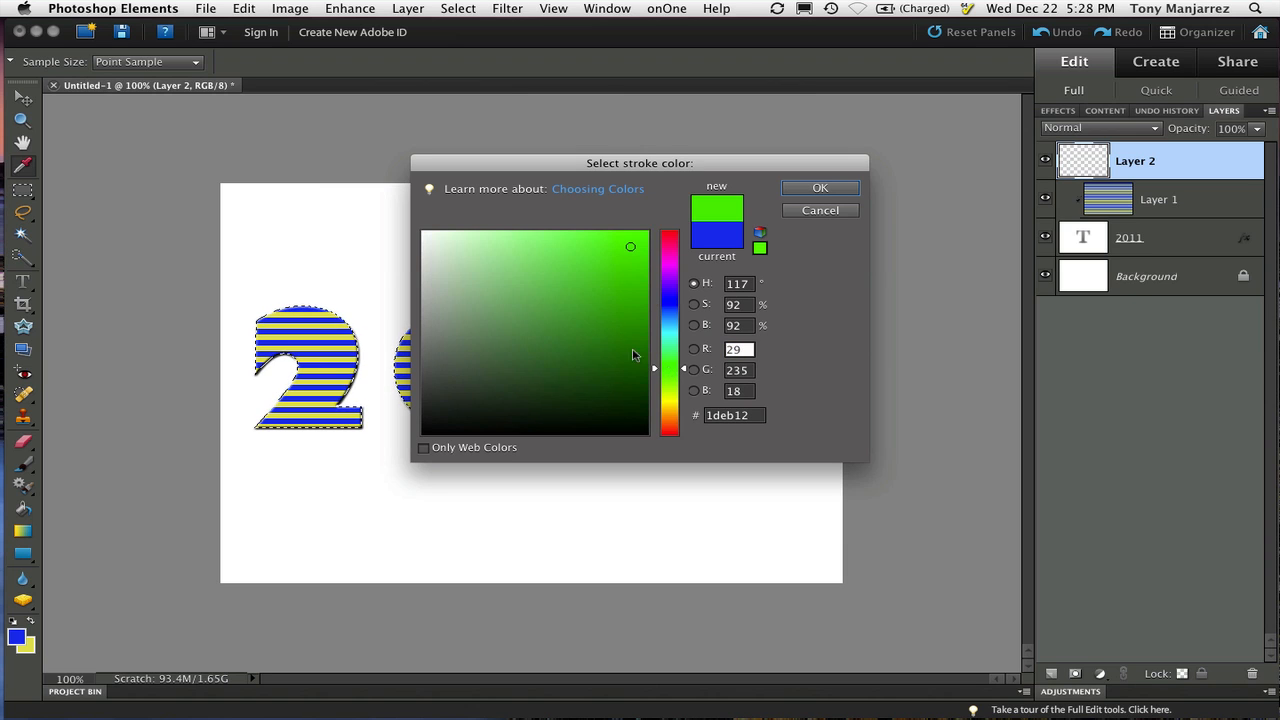
pyautogui.moveTo(631, 249)
pyautogui.mouseDown()
pyautogui.moveTo(626, 277)
pyautogui.moveTo(613, 269)
pyautogui.moveTo(600, 289)
pyautogui.mouseUp()
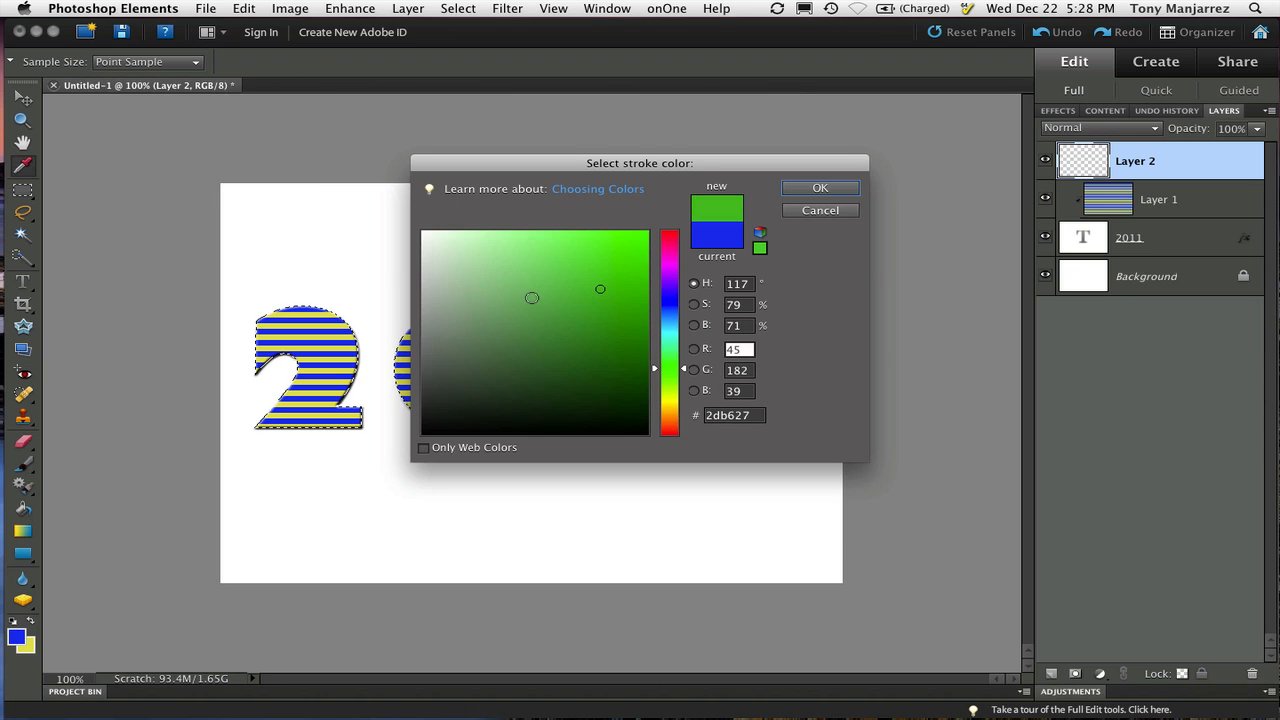
pyautogui.click(807, 190)
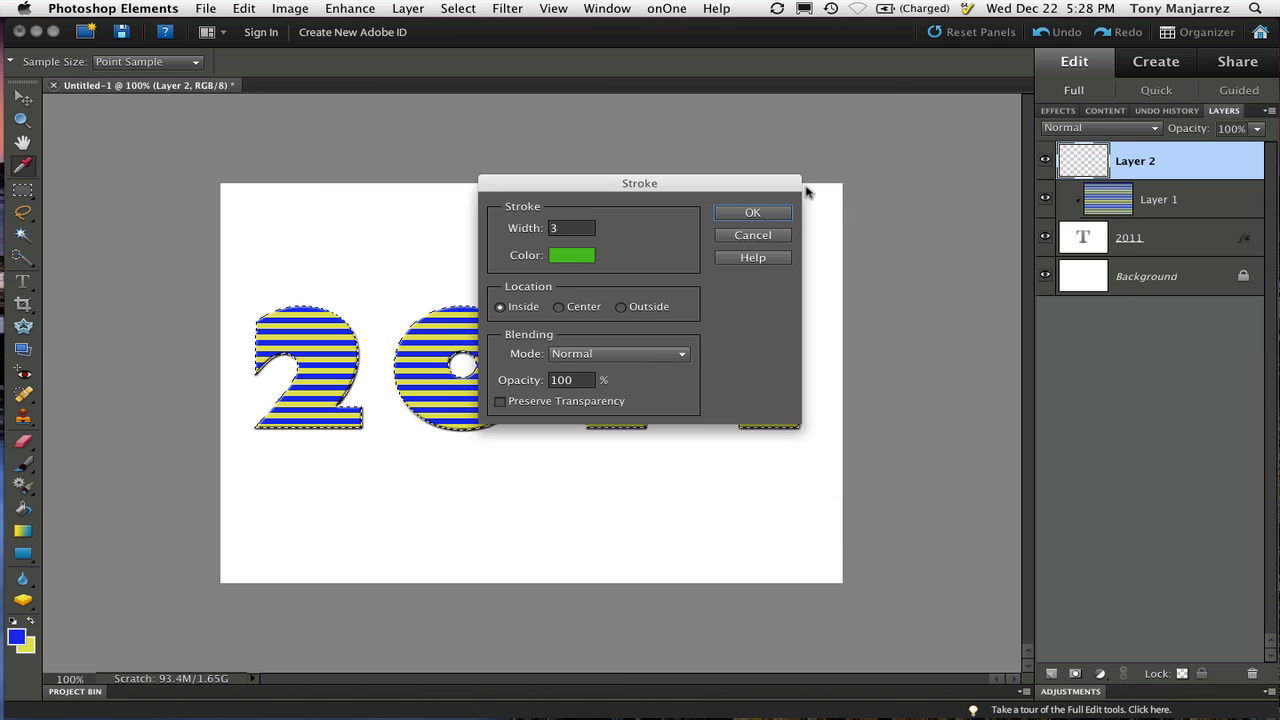
pyautogui.click(734, 219)
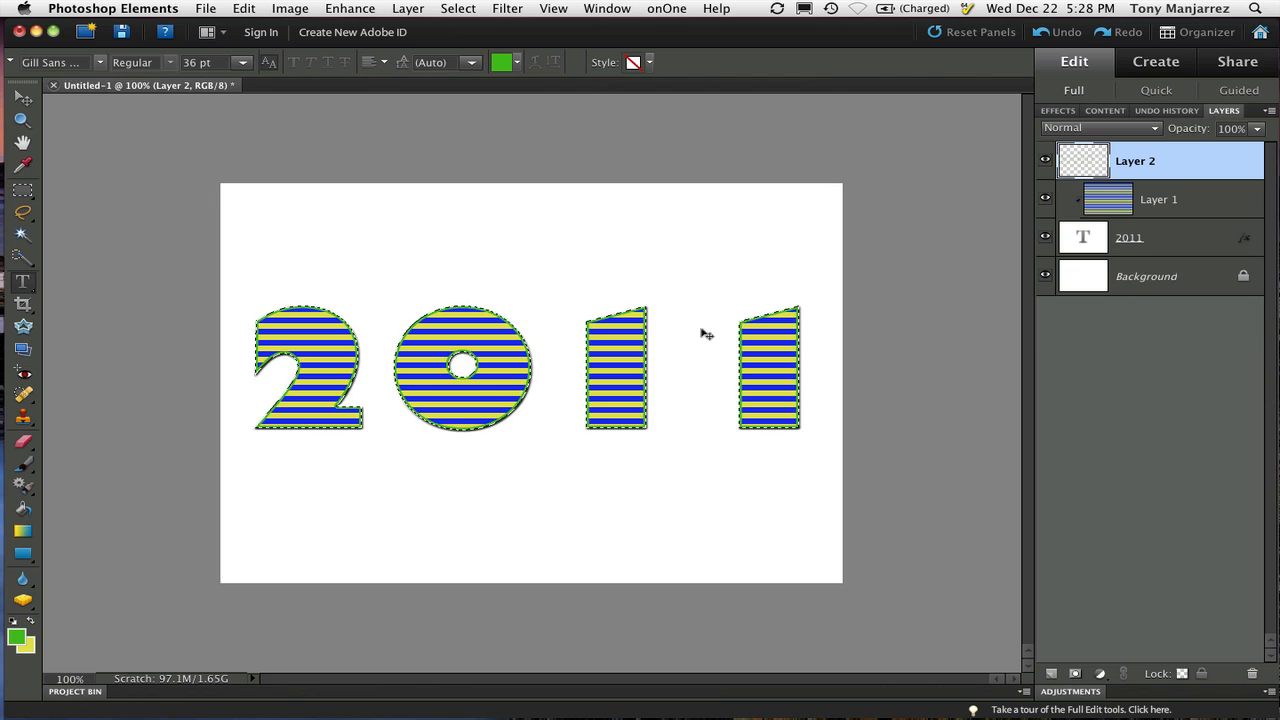
pyautogui.press('super+d')
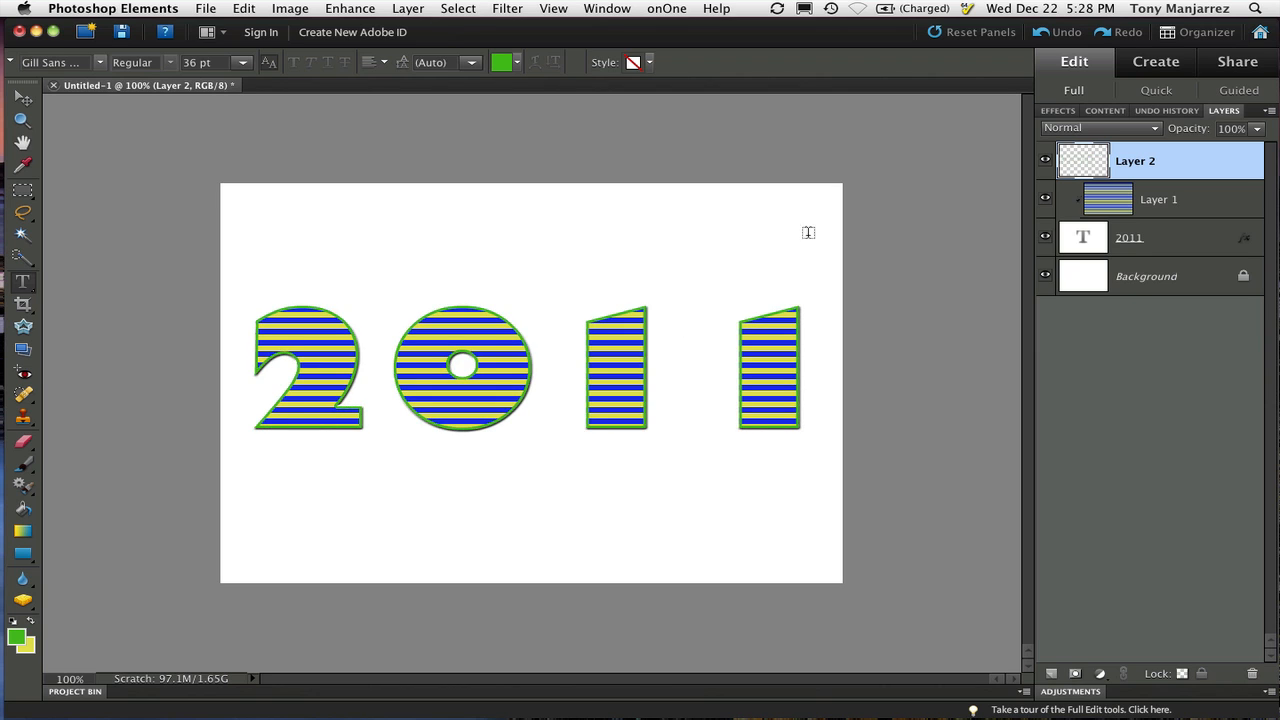
# Step: Try several Bevels layer styles on the green outline layer and settle on the last preset in the second row
pyautogui.click(1056, 111)
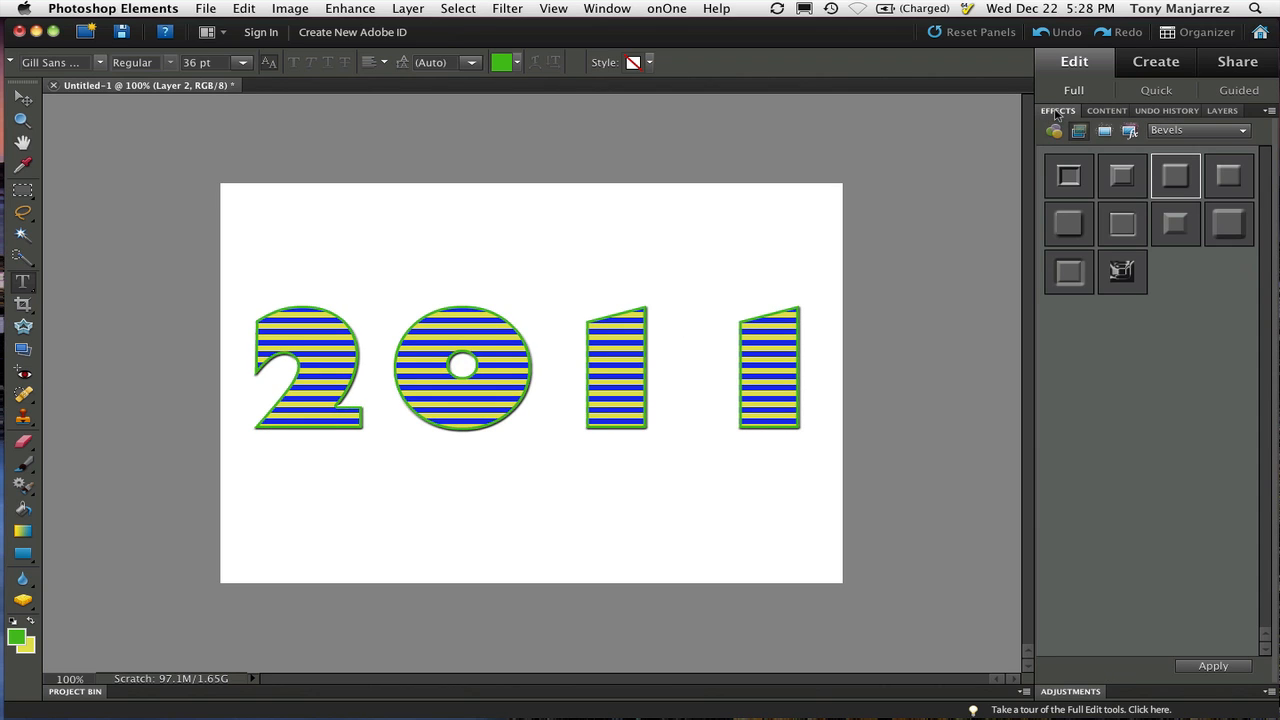
pyautogui.doubleClick(1067, 179)
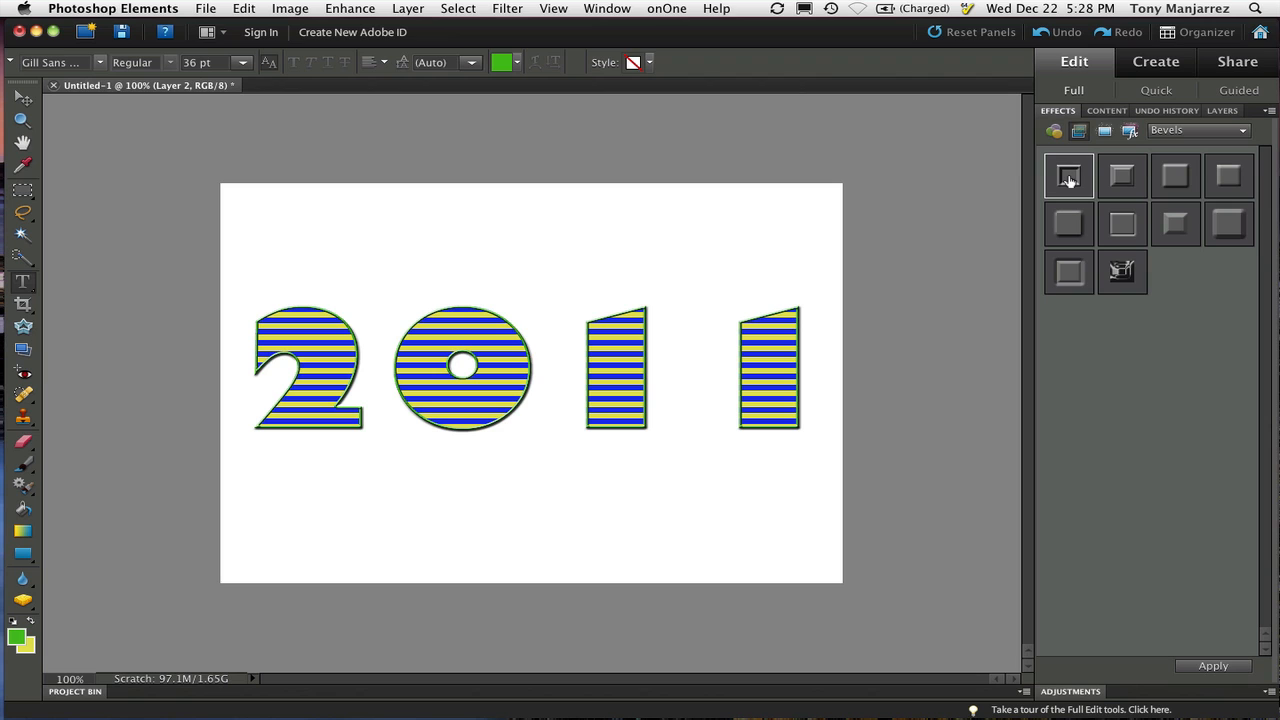
pyautogui.doubleClick(1117, 179)
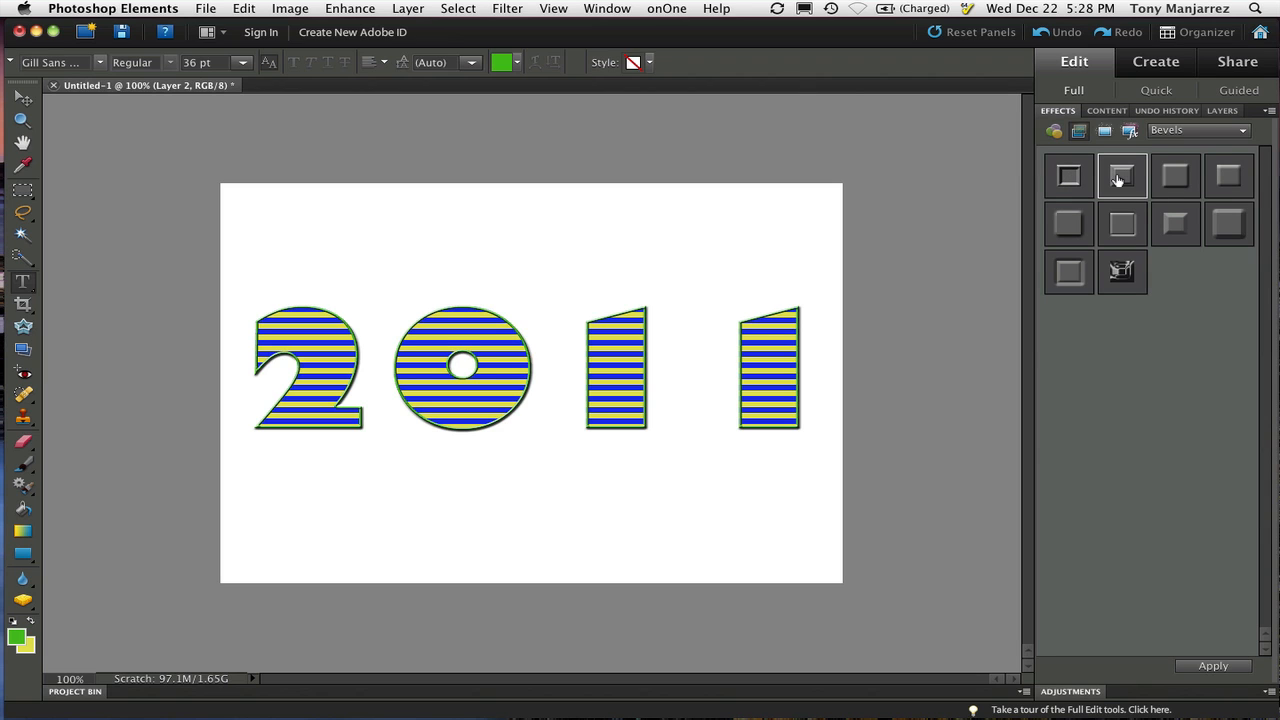
pyautogui.doubleClick(1070, 226)
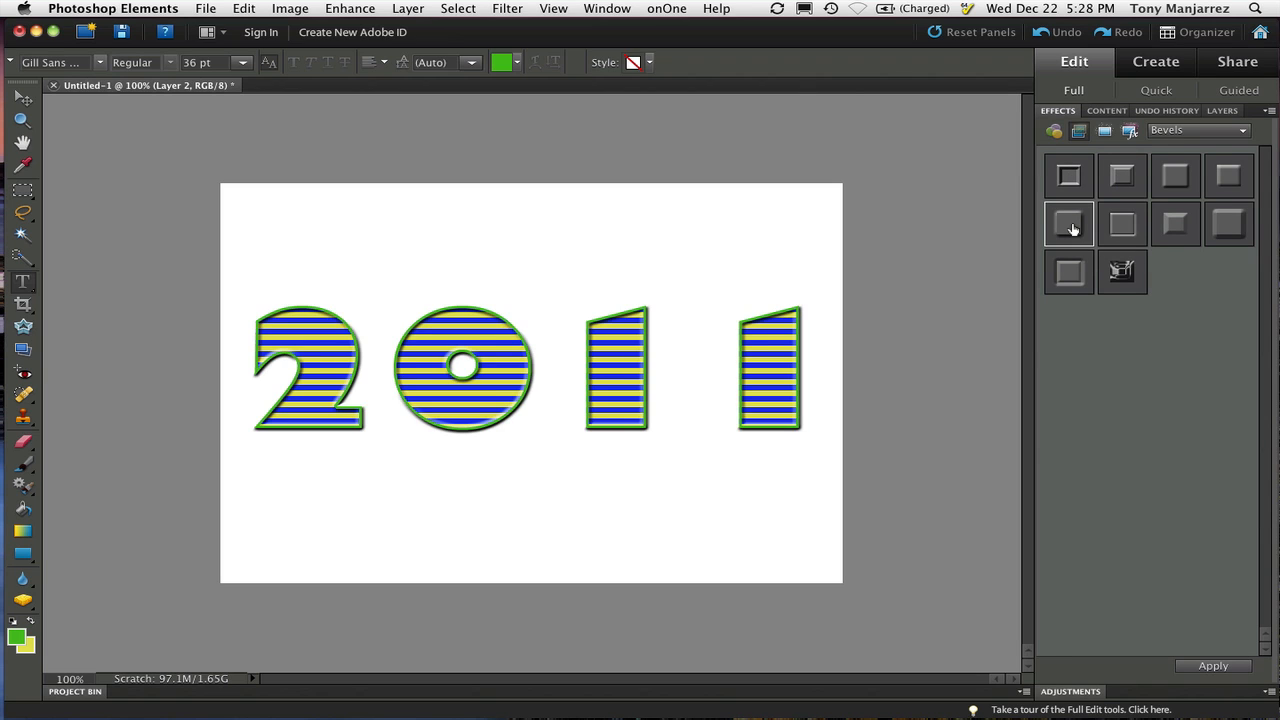
pyautogui.doubleClick(1123, 228)
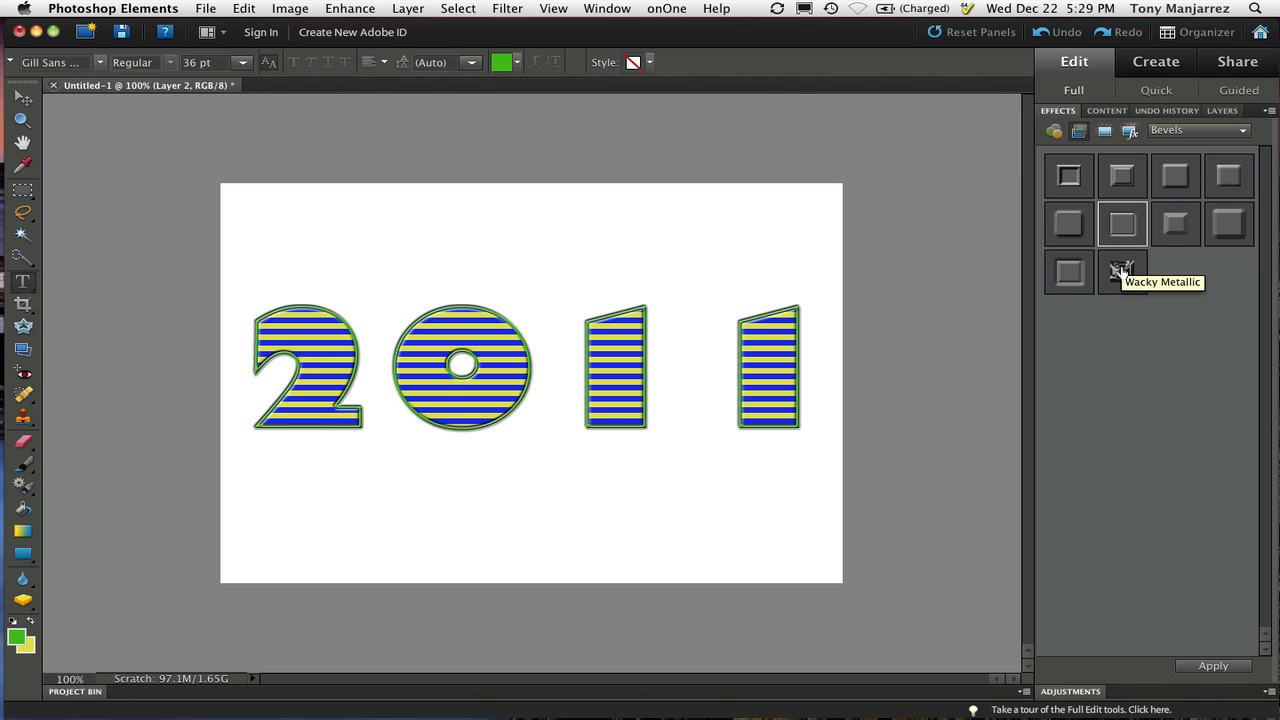
pyautogui.doubleClick(1122, 270)
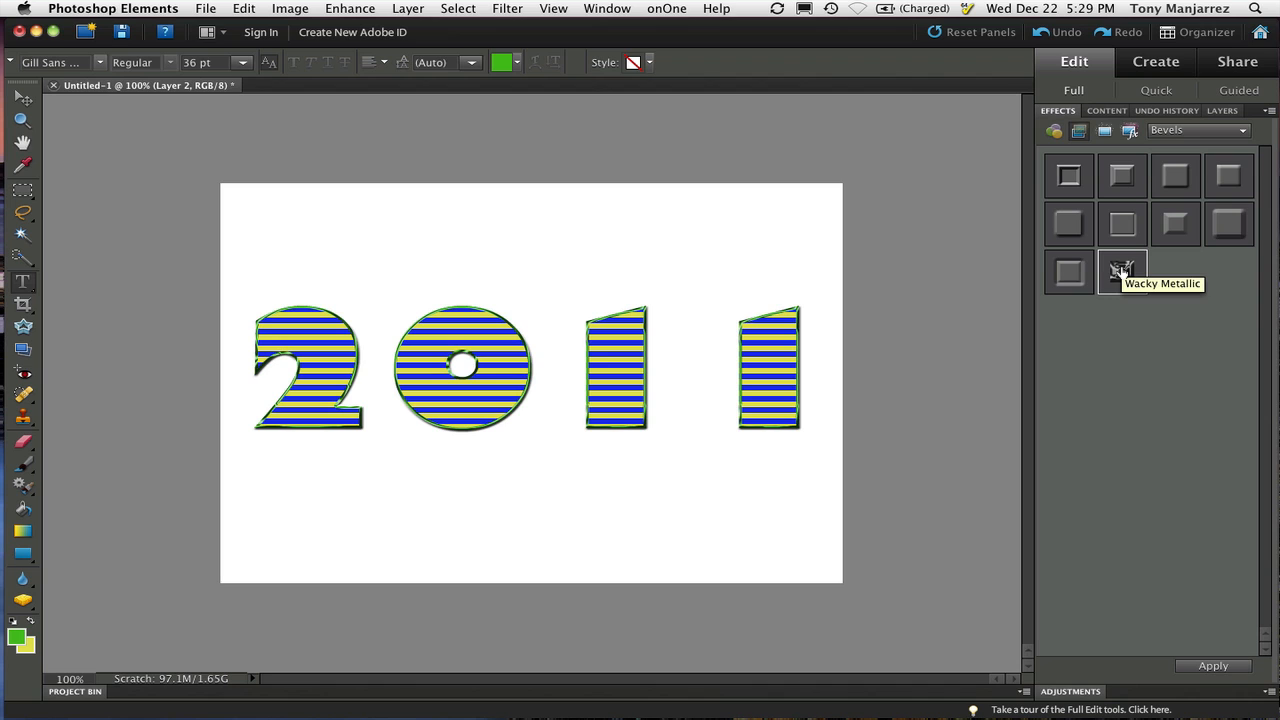
pyautogui.doubleClick(1070, 272)
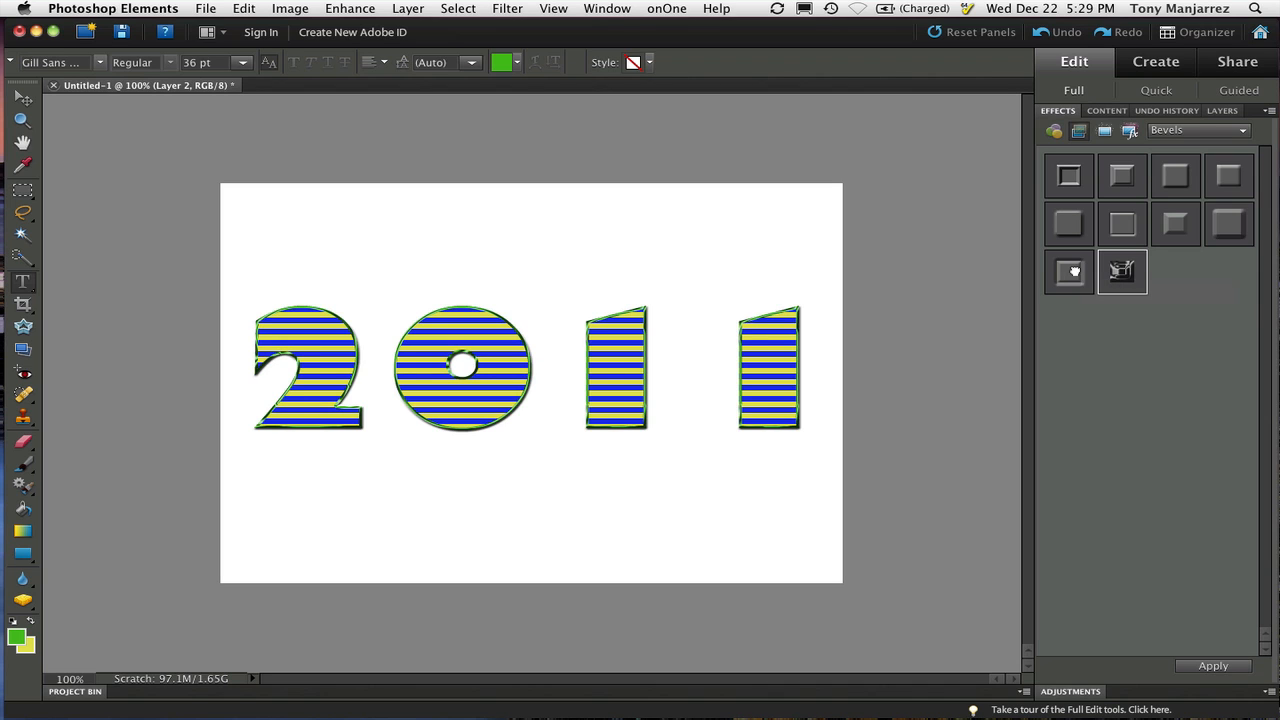
pyautogui.doubleClick(1183, 226)
pyautogui.doubleClick(1226, 224)
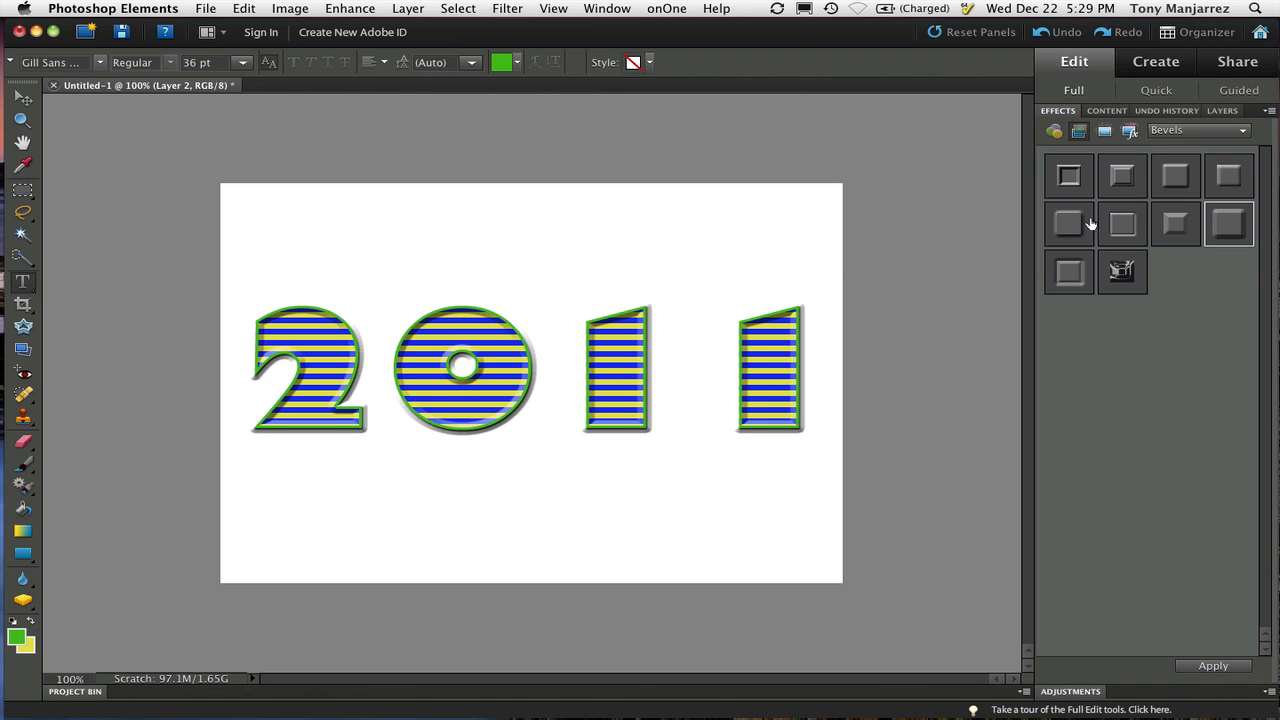
# Step: Add another blank layer above the green outline and load the 2011 text's shape as a selection on it
pyautogui.click(1223, 111)
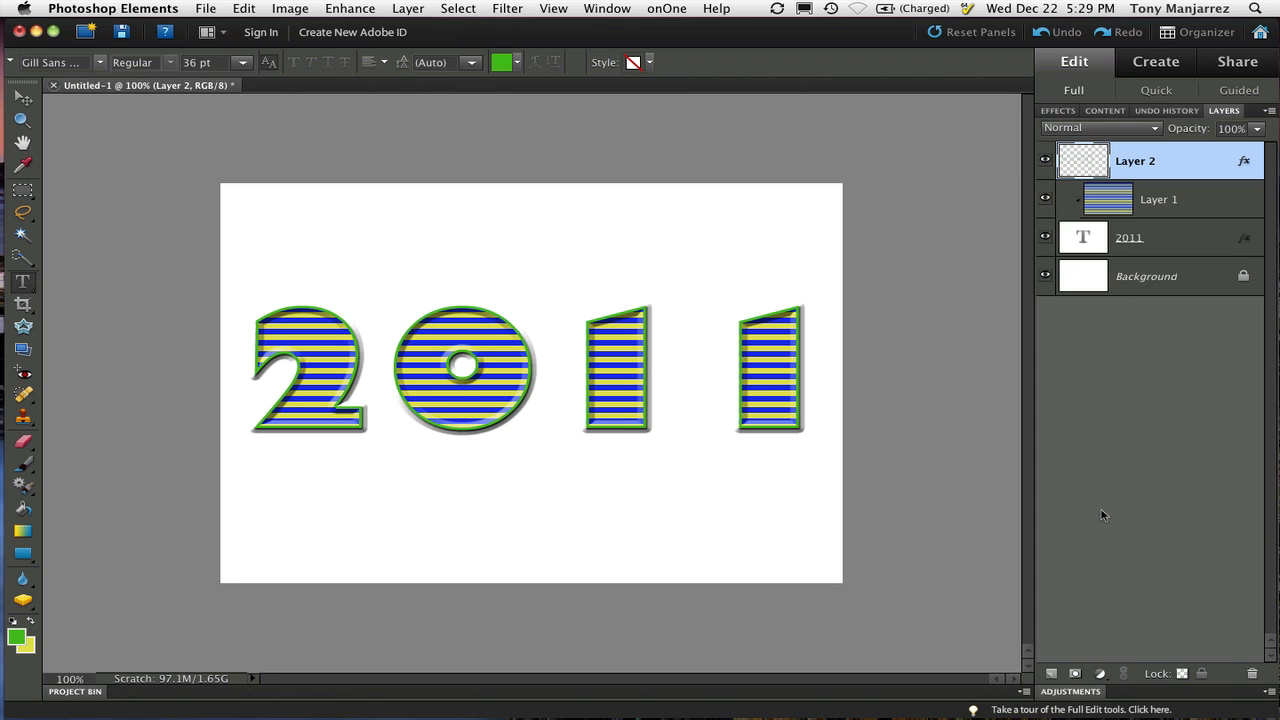
pyautogui.click(1051, 674)
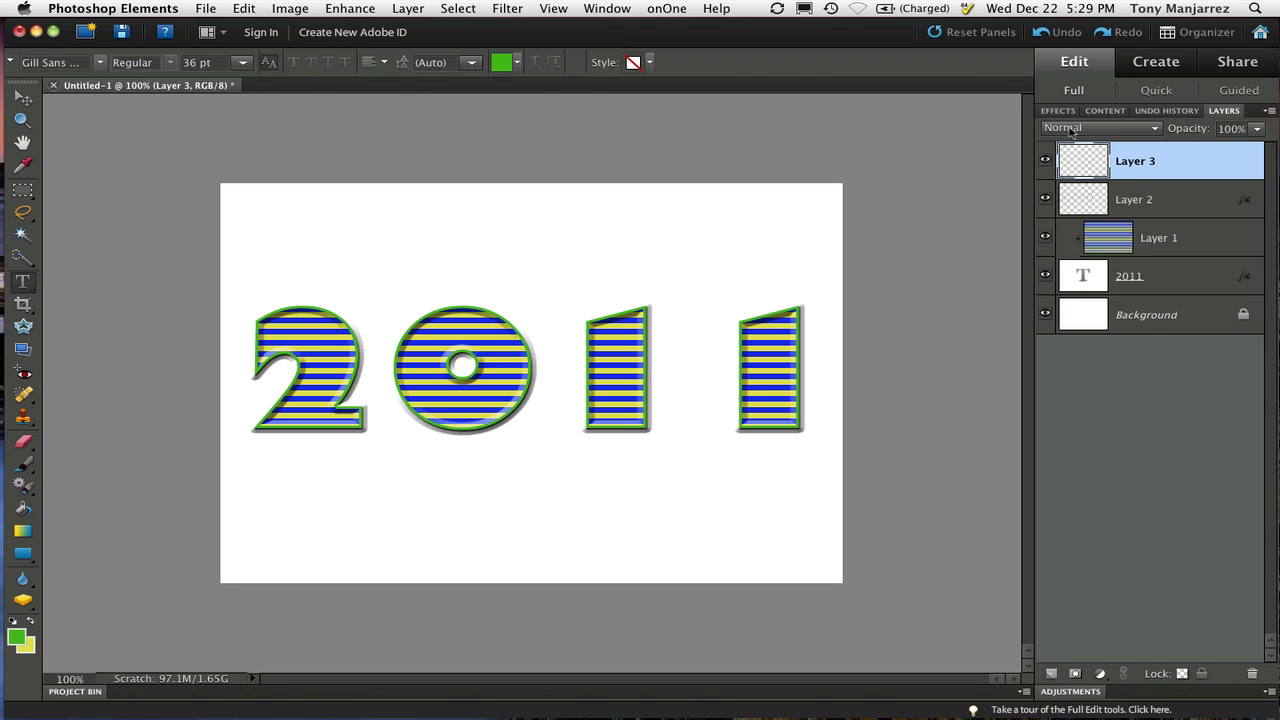
pyautogui.click(1083, 275)
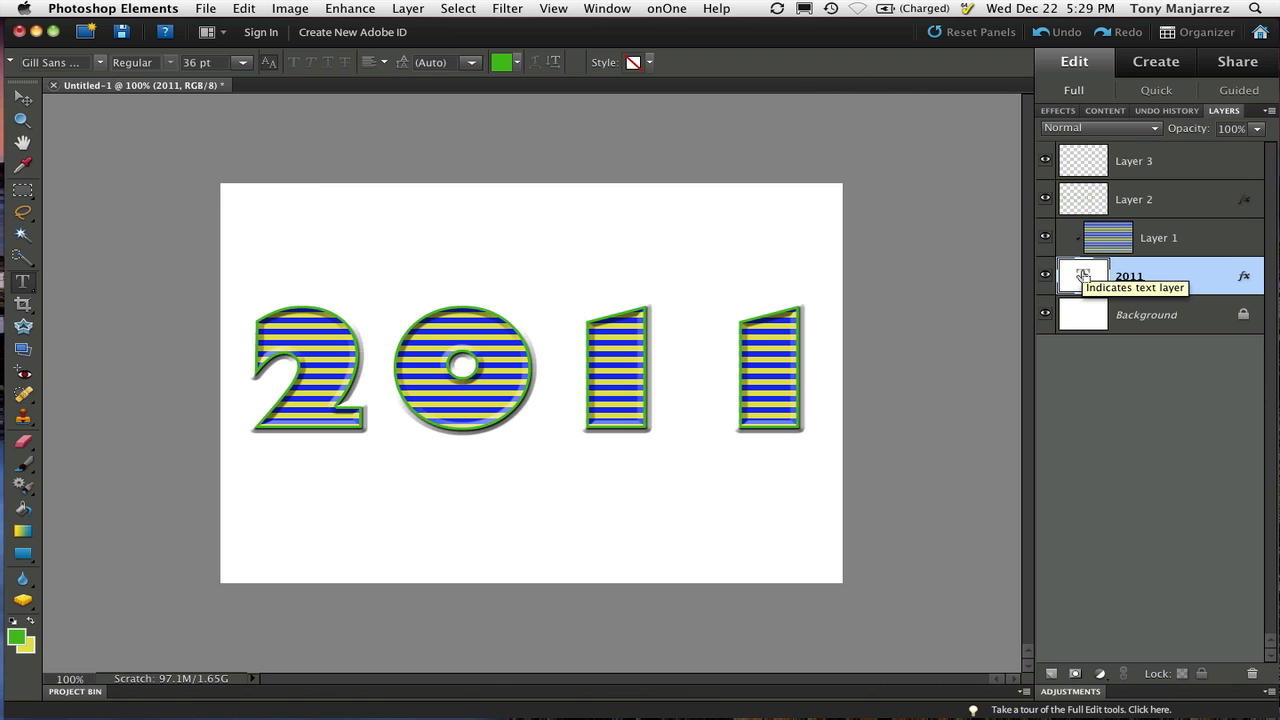
pyautogui.keyDown('super'); pyautogui.click(1083, 275); pyautogui.keyUp('super')
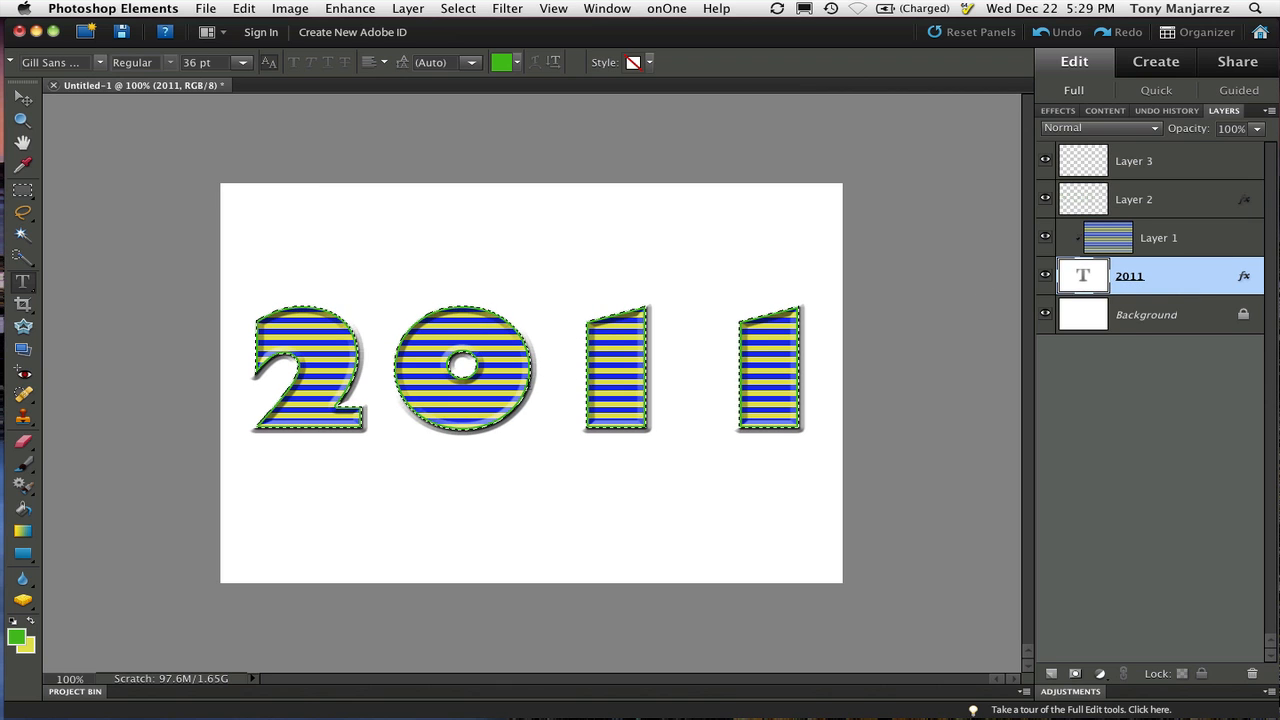
pyautogui.click(1072, 163)
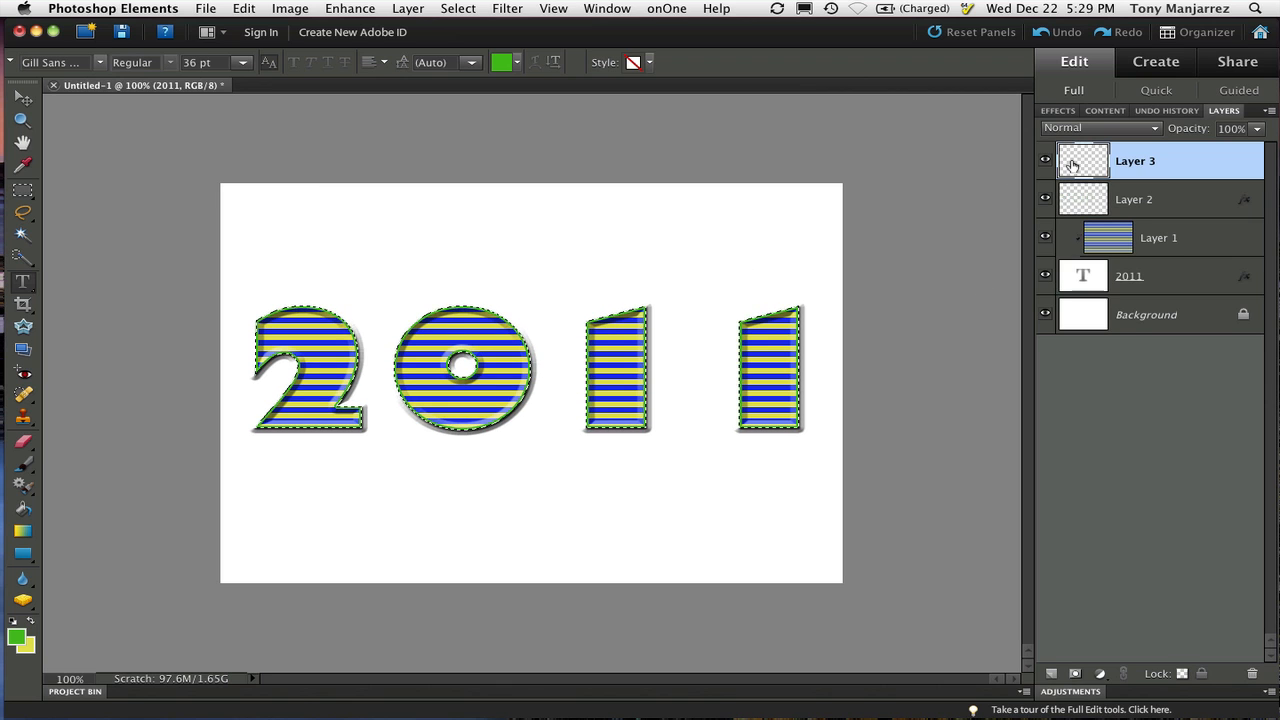
# Step: Stroke the selection on the topmost layer with a 6 px bright yellow line located outside, and deselect
pyautogui.click(245, 8)
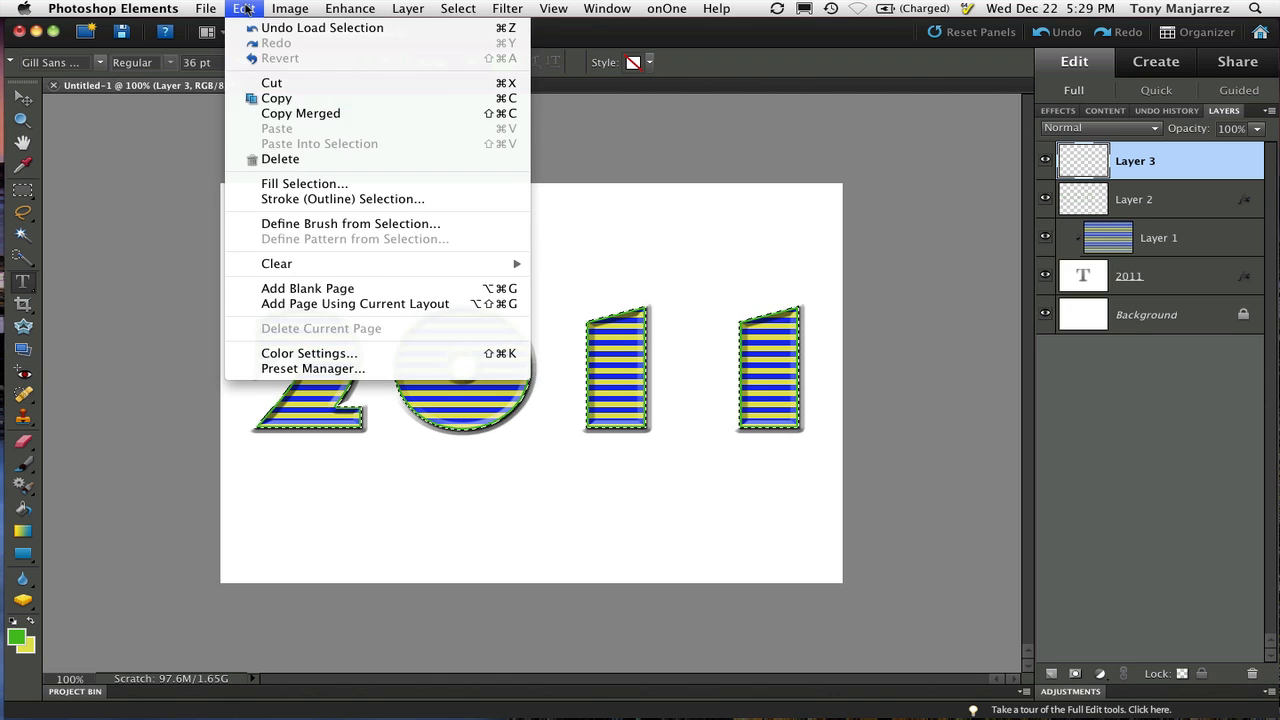
pyautogui.click(300, 199)
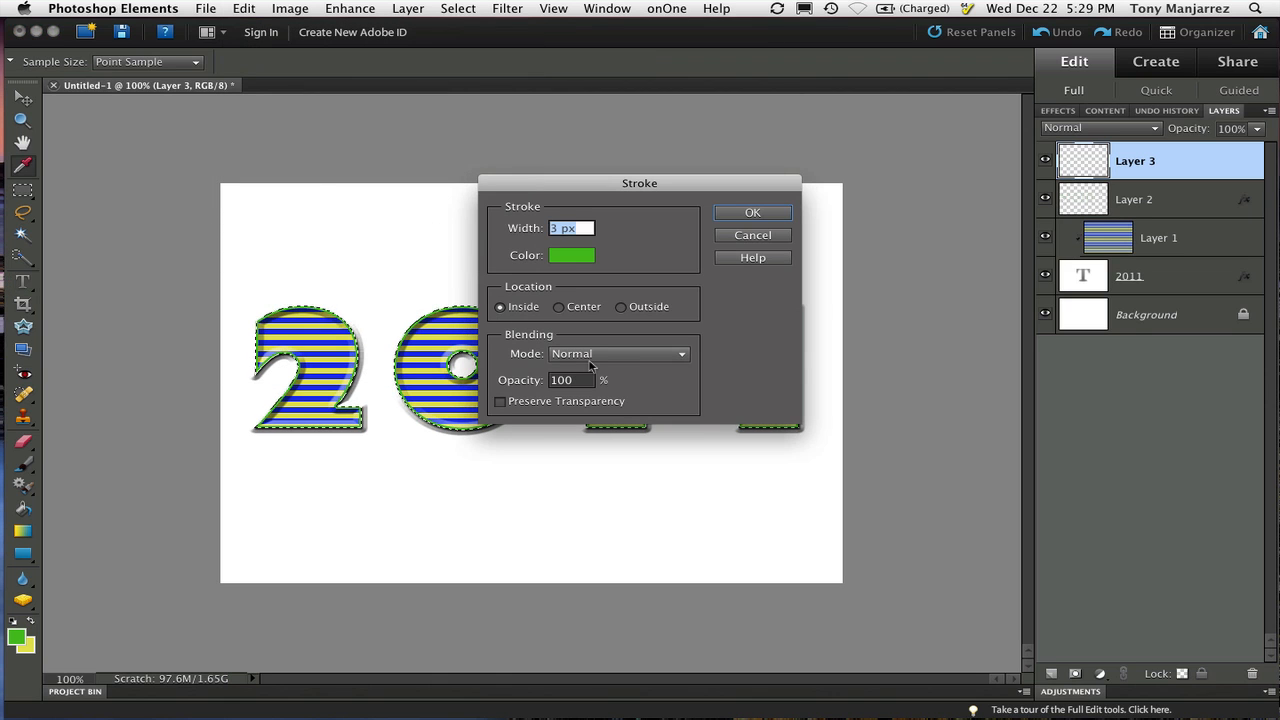
pyautogui.click(620, 307)
pyautogui.write('6')
pyautogui.click(568, 253)
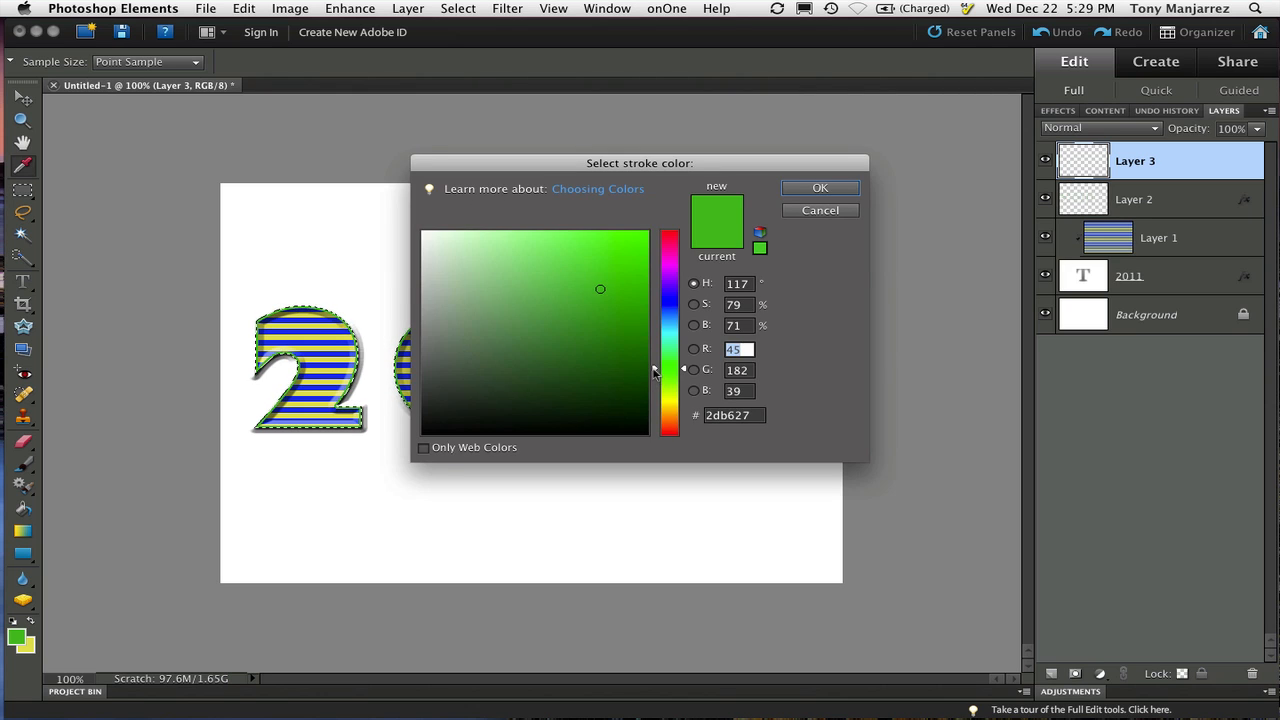
pyautogui.moveTo(655, 372); pyautogui.dragTo(657, 402)
pyautogui.click(628, 238)
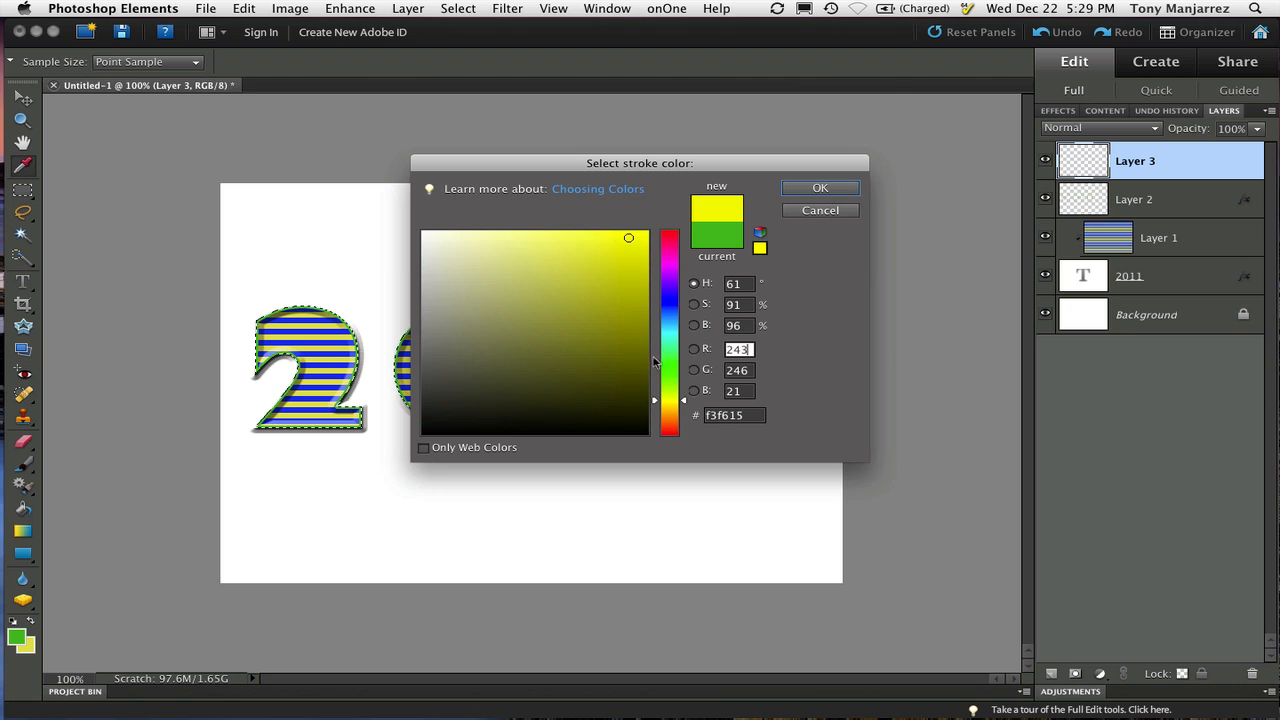
pyautogui.click(657, 403)
pyautogui.moveTo(623, 239)
pyautogui.mouseDown()
pyautogui.moveTo(636, 238)
pyautogui.moveTo(591, 238)
pyautogui.moveTo(604, 239)
pyautogui.mouseUp()
pyautogui.click(841, 193)
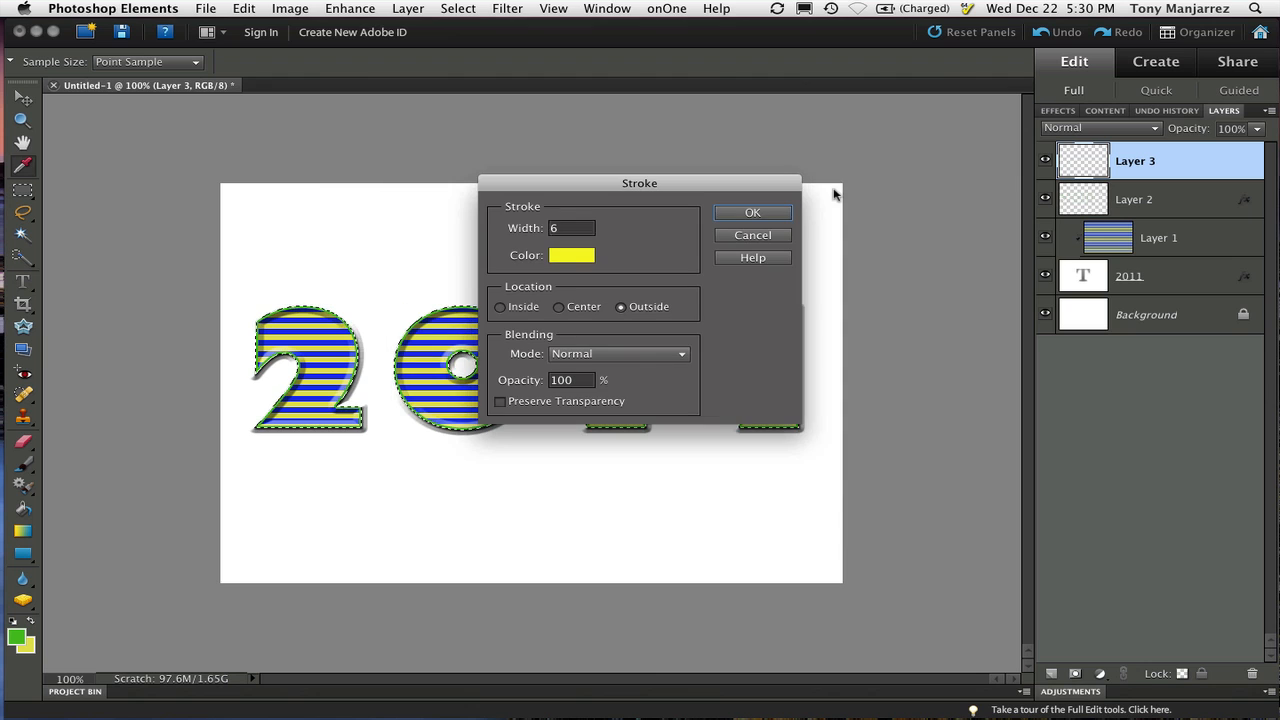
pyautogui.click(765, 216)
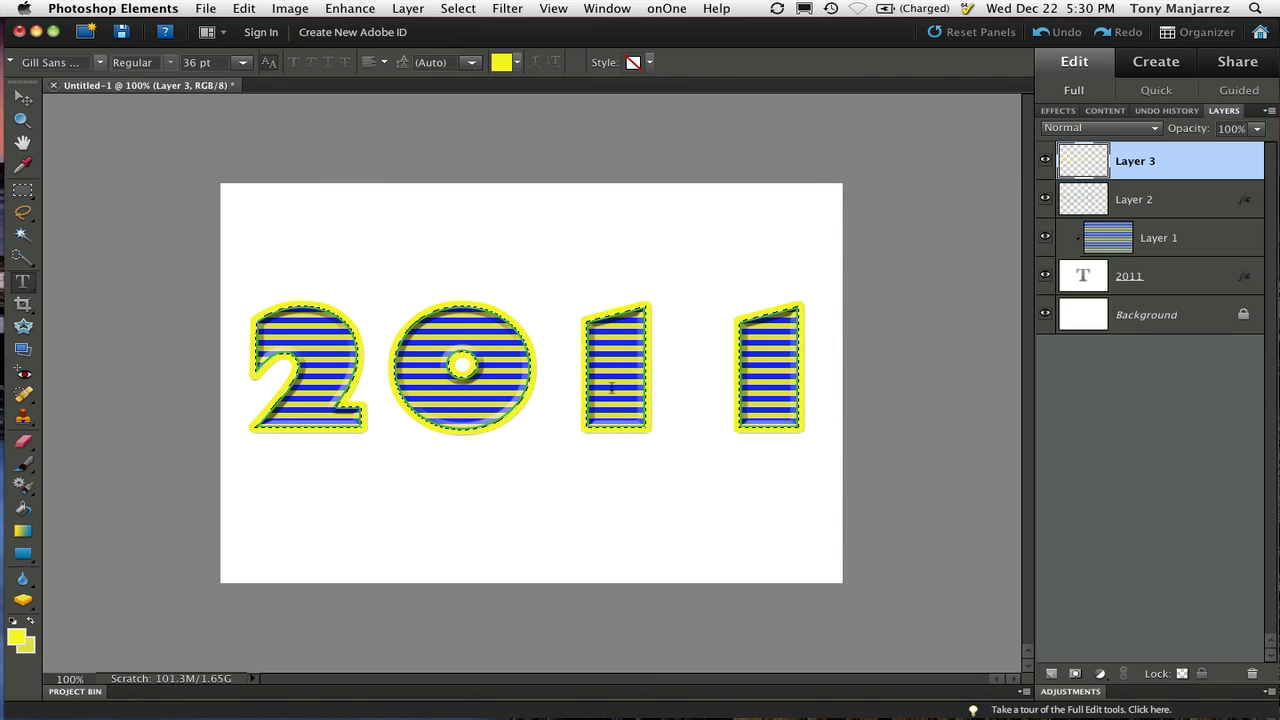
pyautogui.press('super+d')
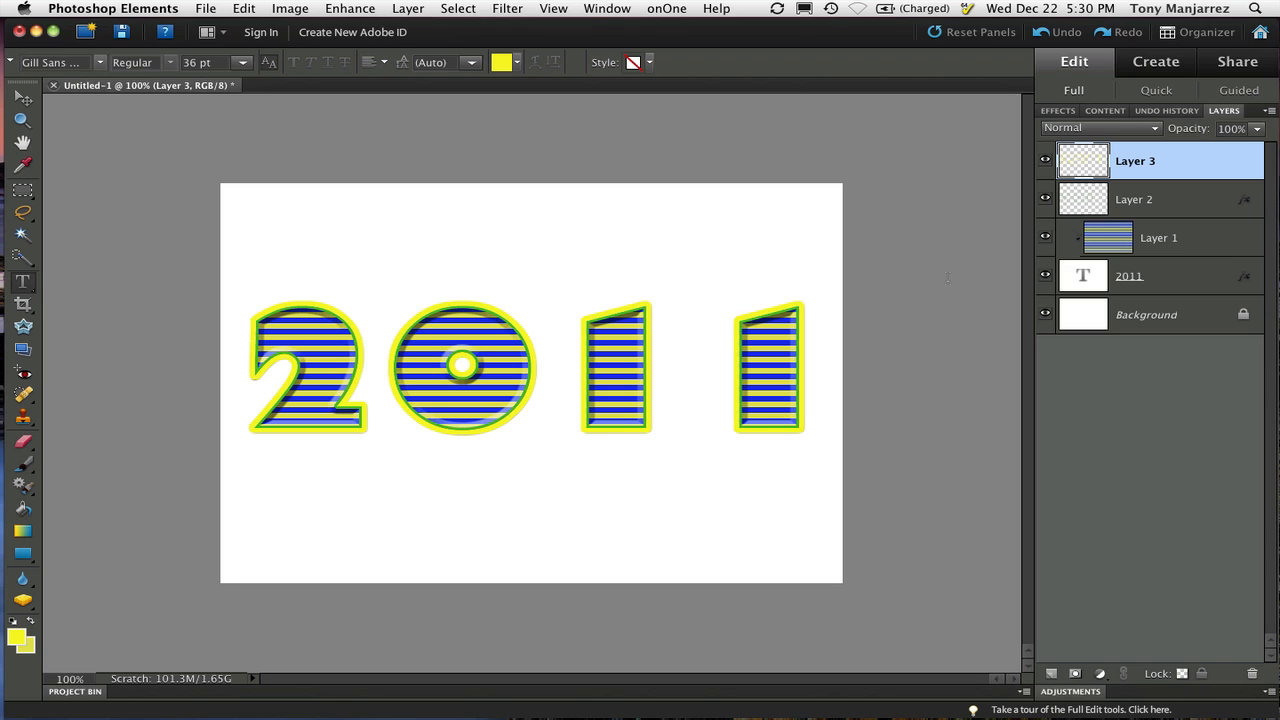
# Step: Try the yellow Wow Neon layer styles on the yellow outline layer and settle on the glowing yellow-orange preset
pyautogui.click(1057, 110)
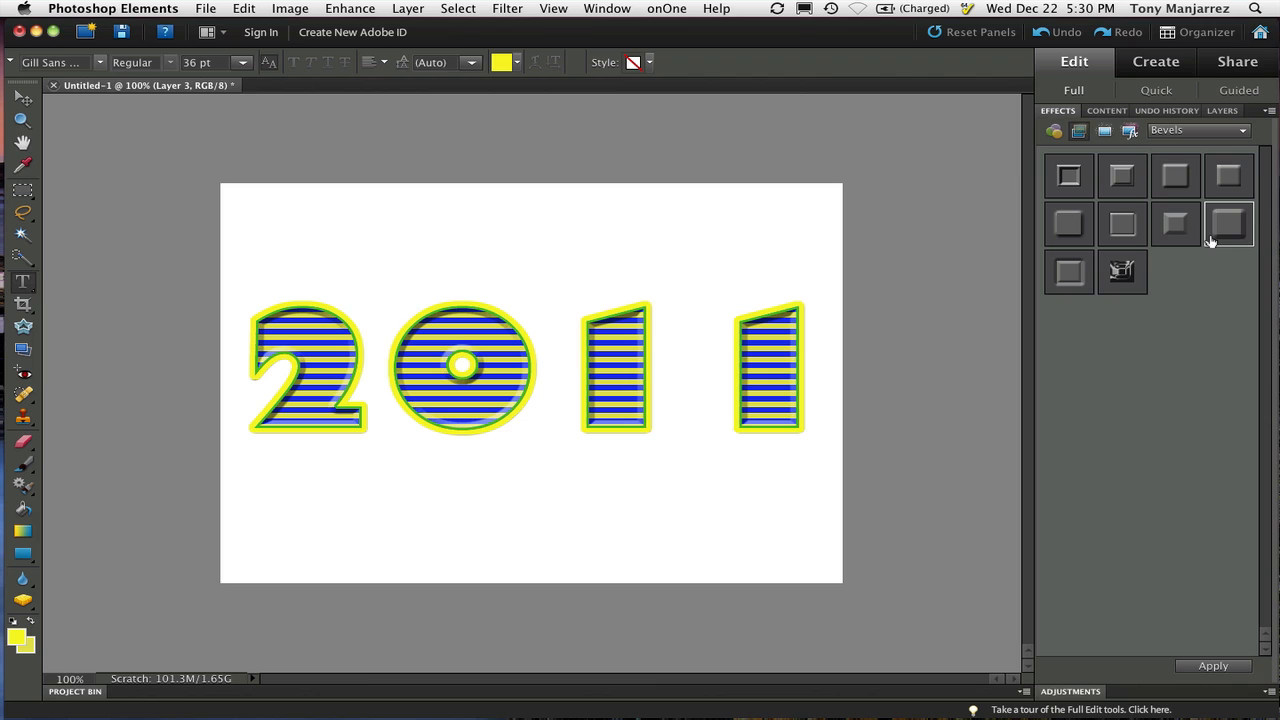
pyautogui.click(1180, 132)
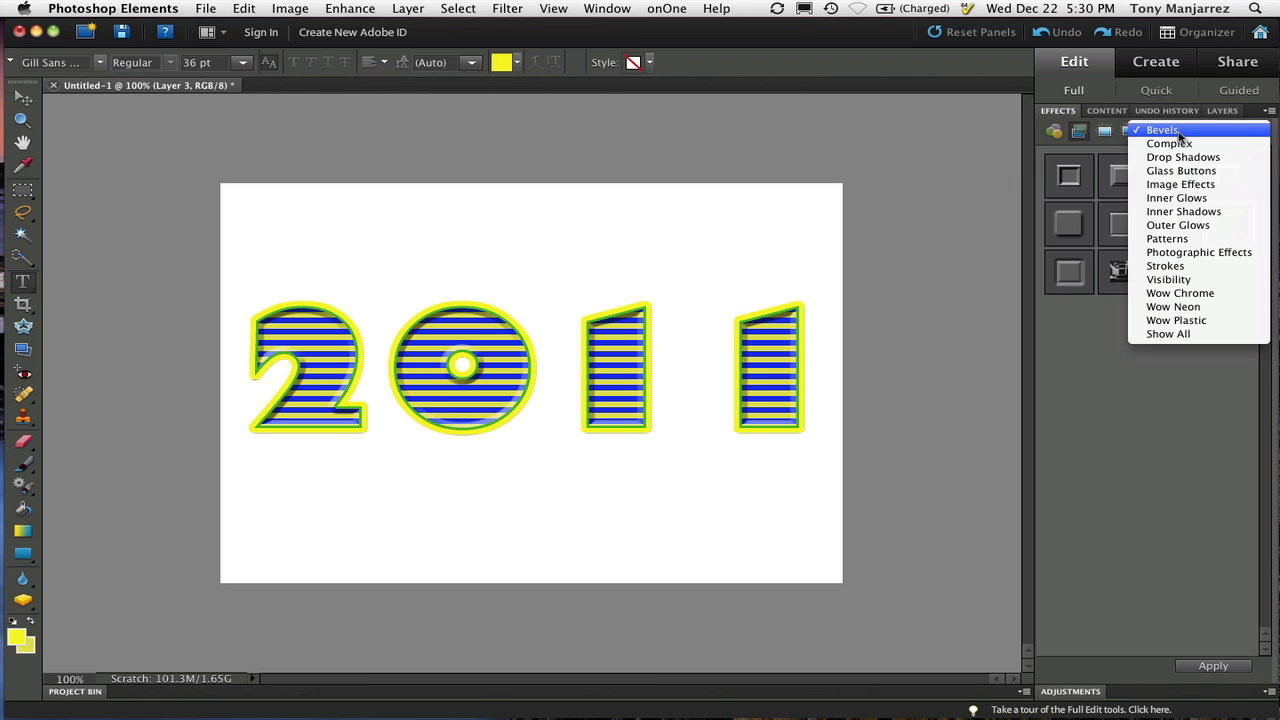
pyautogui.click(1195, 308)
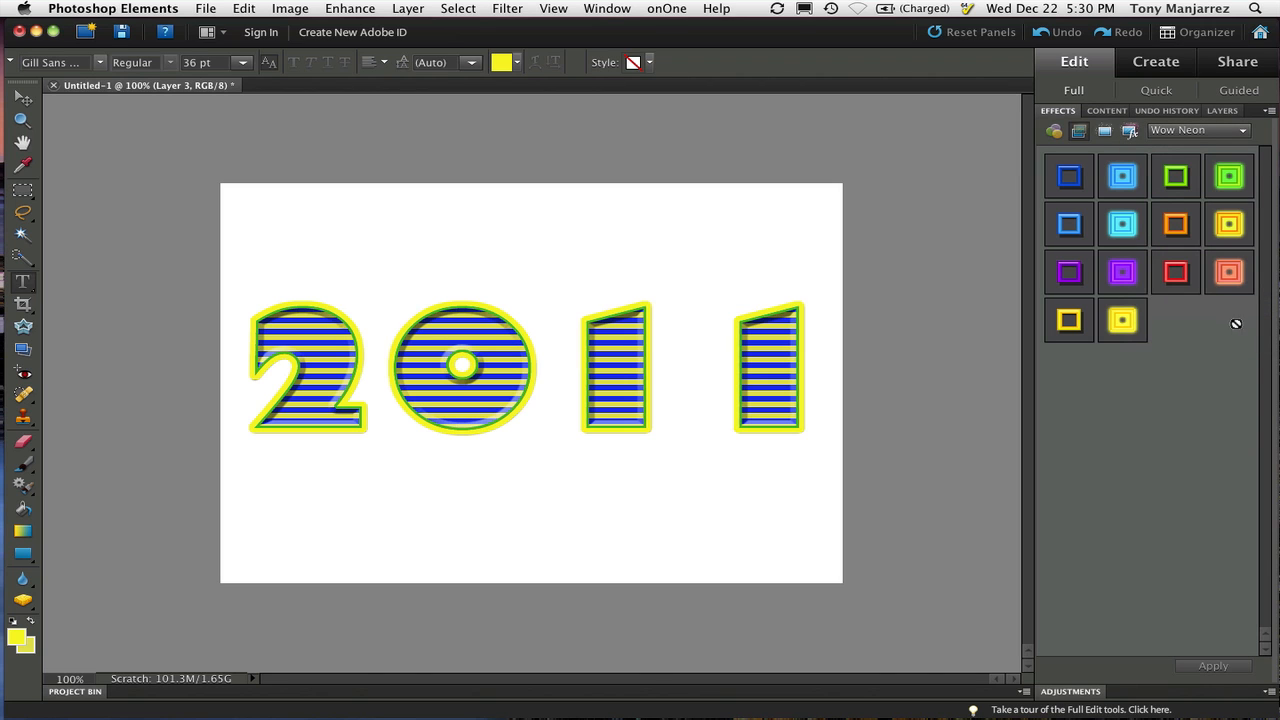
pyautogui.doubleClick(1070, 322)
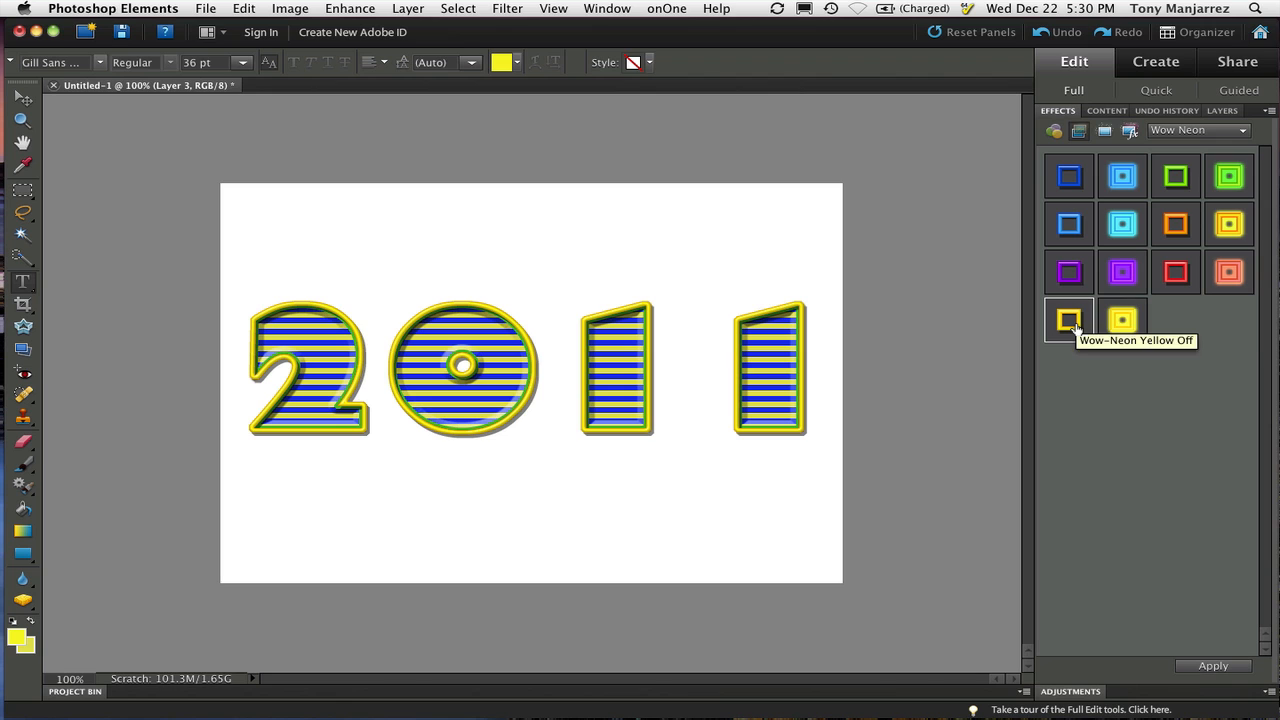
pyautogui.doubleClick(1124, 320)
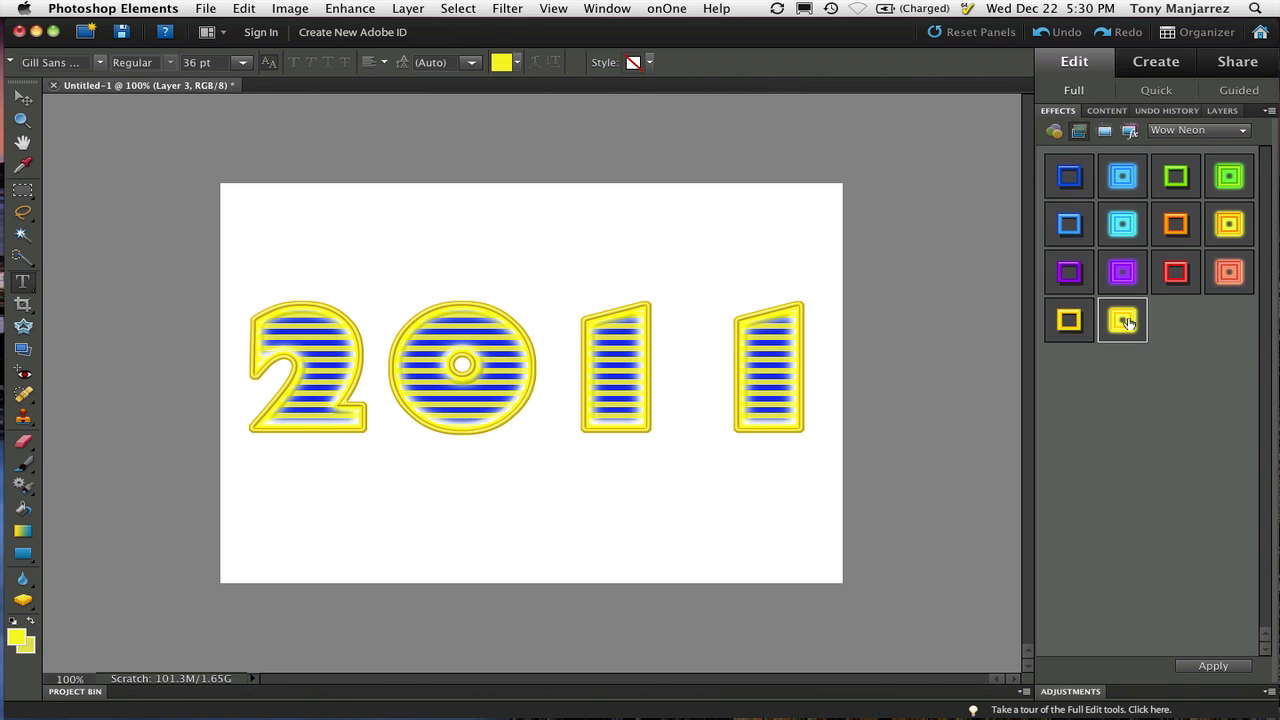
pyautogui.click(1229, 226)
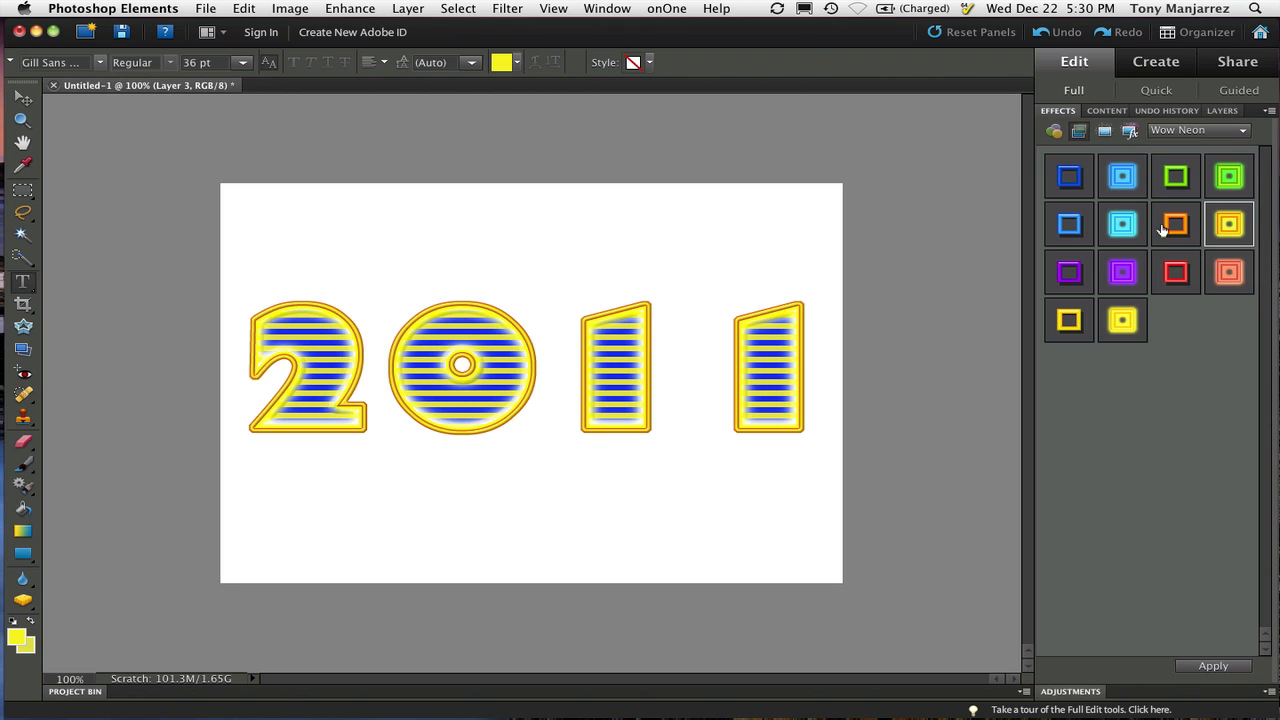
# Step: Select the Background layer and set the foreground color to light blue 7477f0
pyautogui.click(1221, 111)
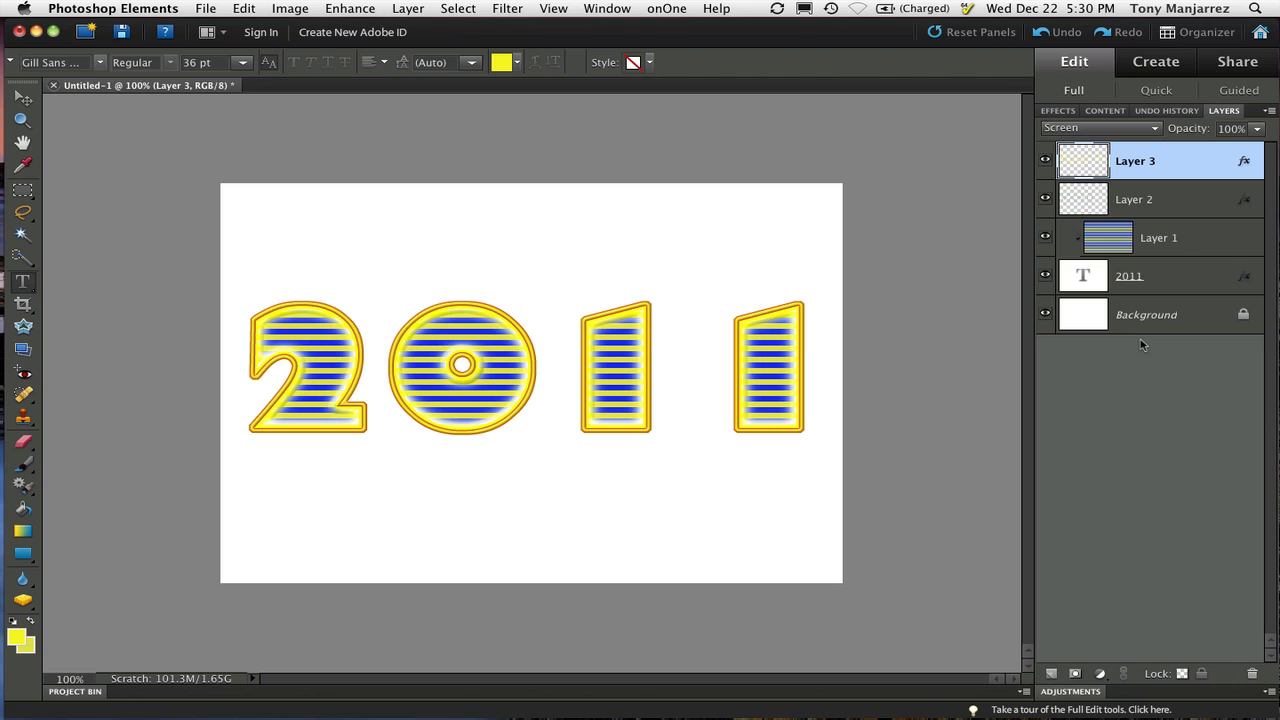
pyautogui.click(1088, 318)
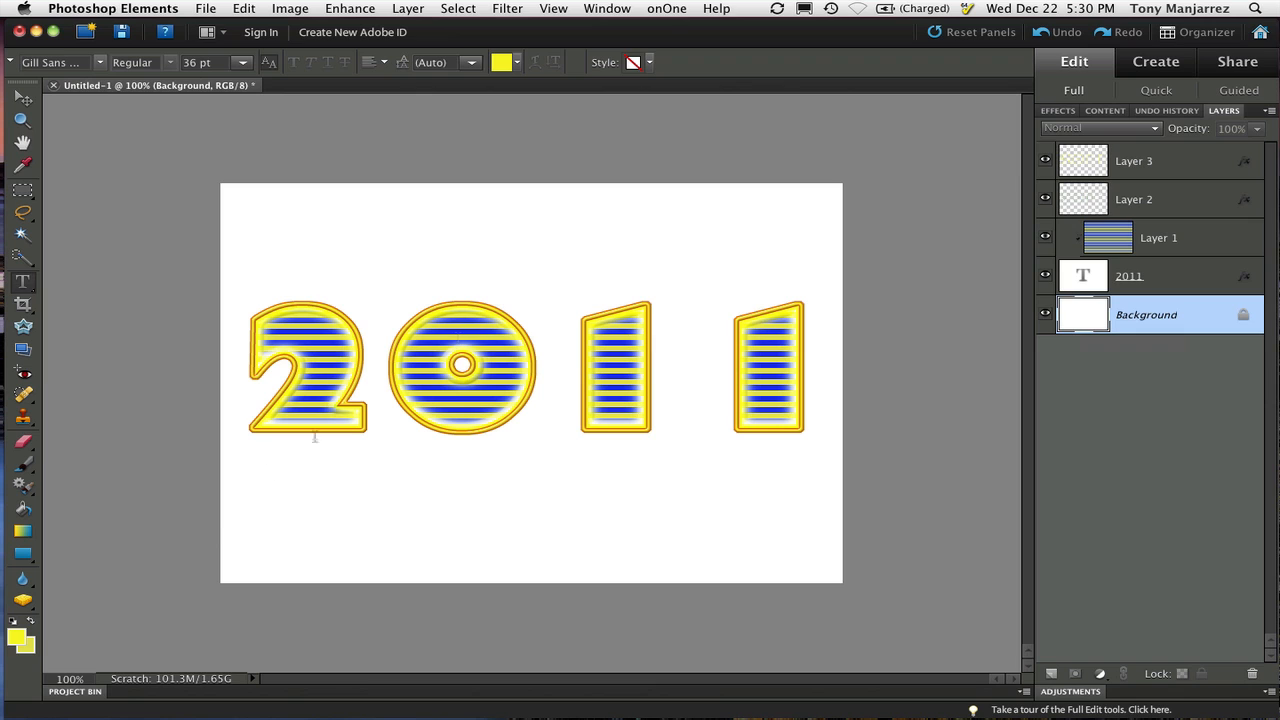
pyautogui.click(17, 641)
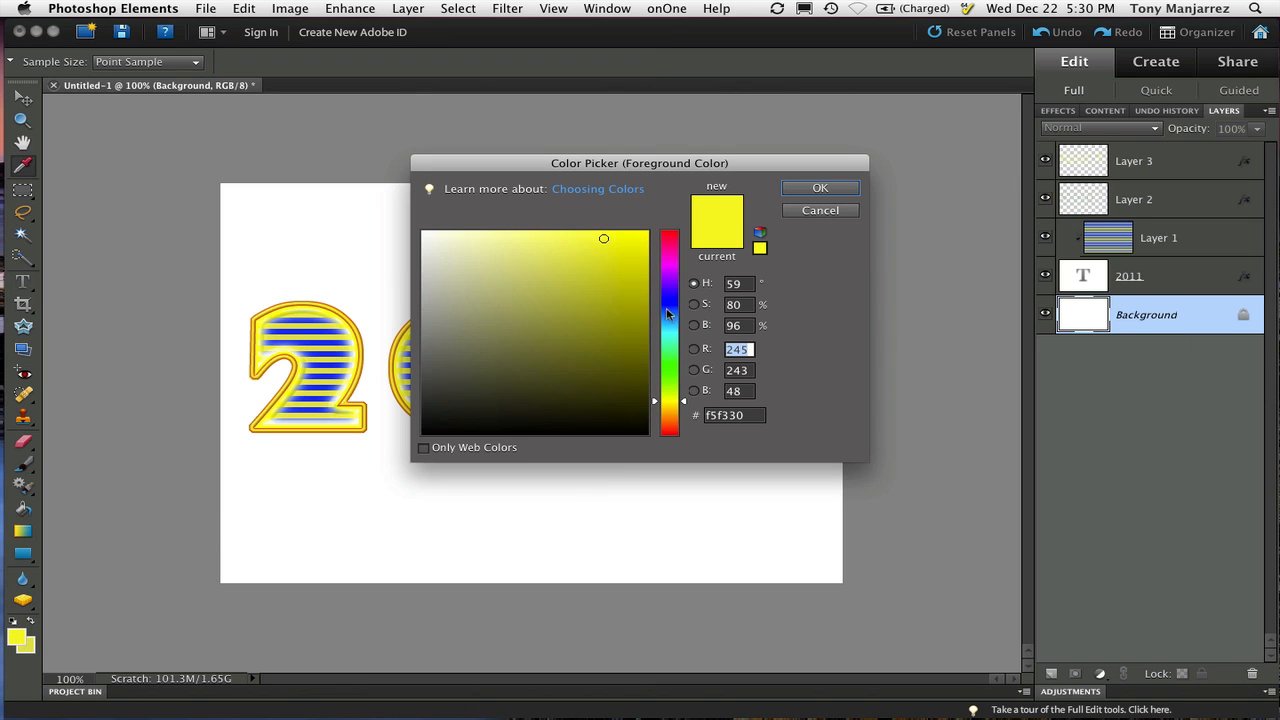
pyautogui.click(670, 301)
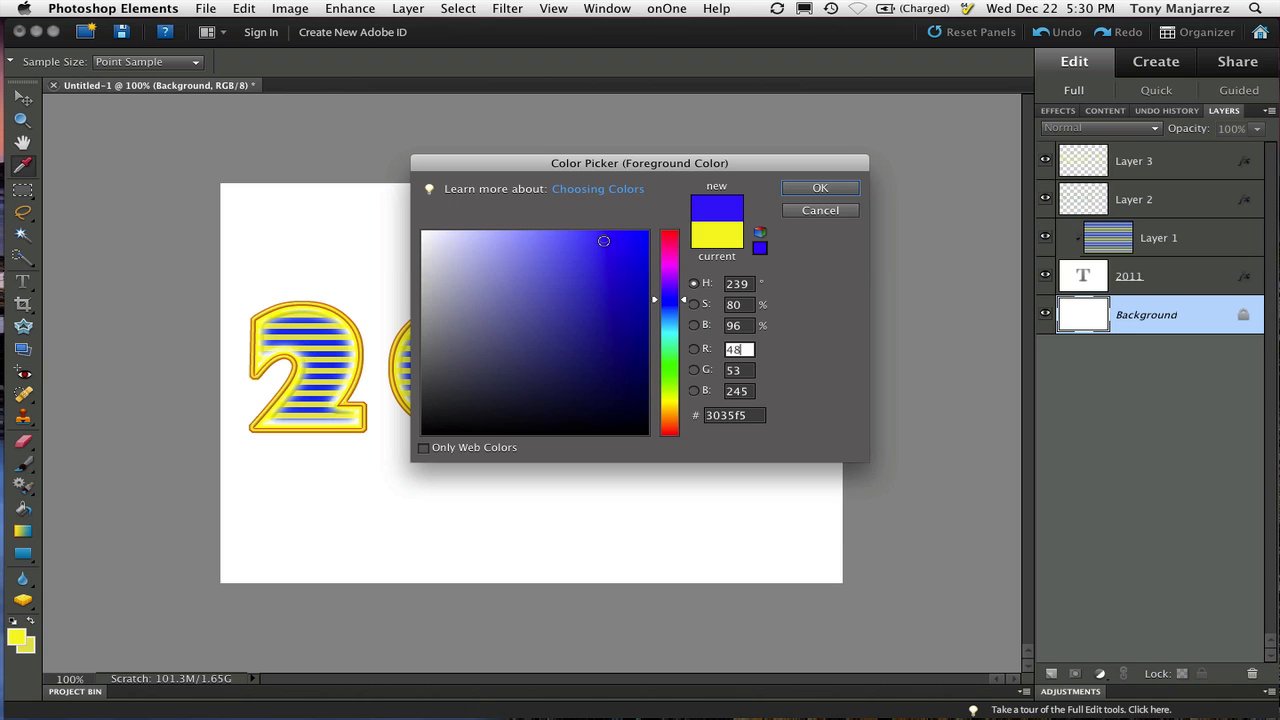
pyautogui.moveTo(603, 241); pyautogui.dragTo(539, 243)
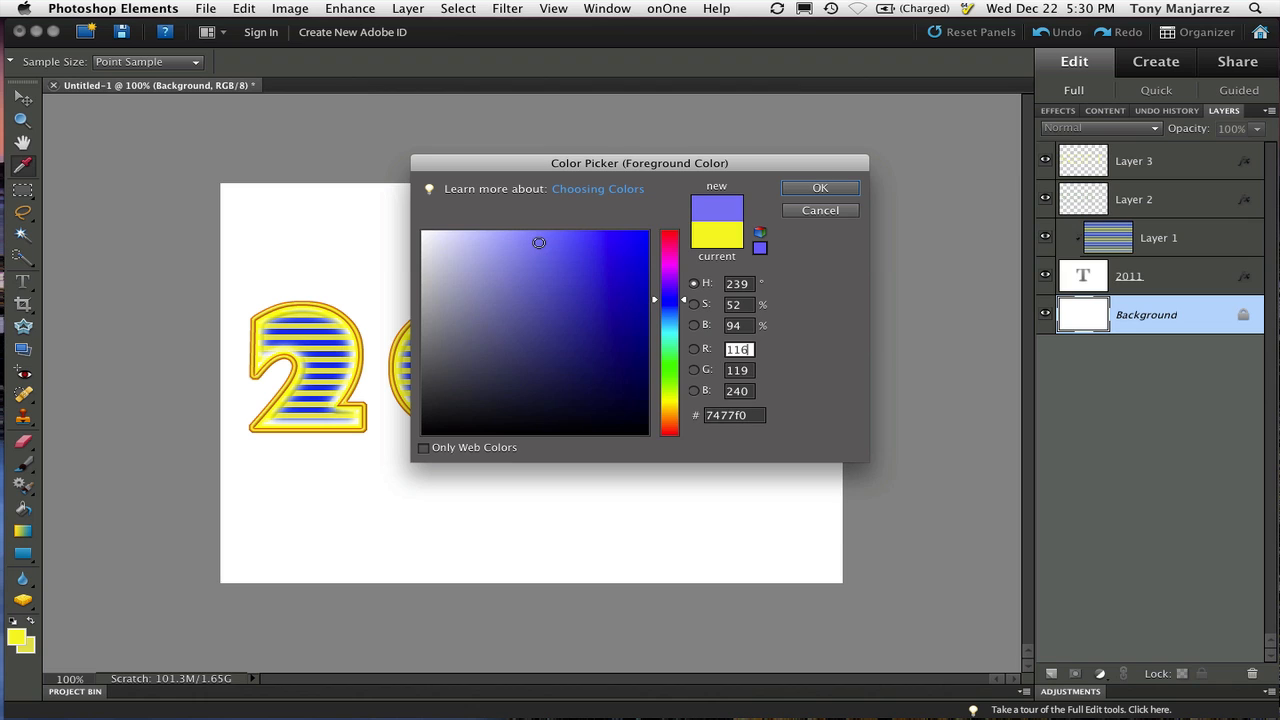
pyautogui.click(812, 191)
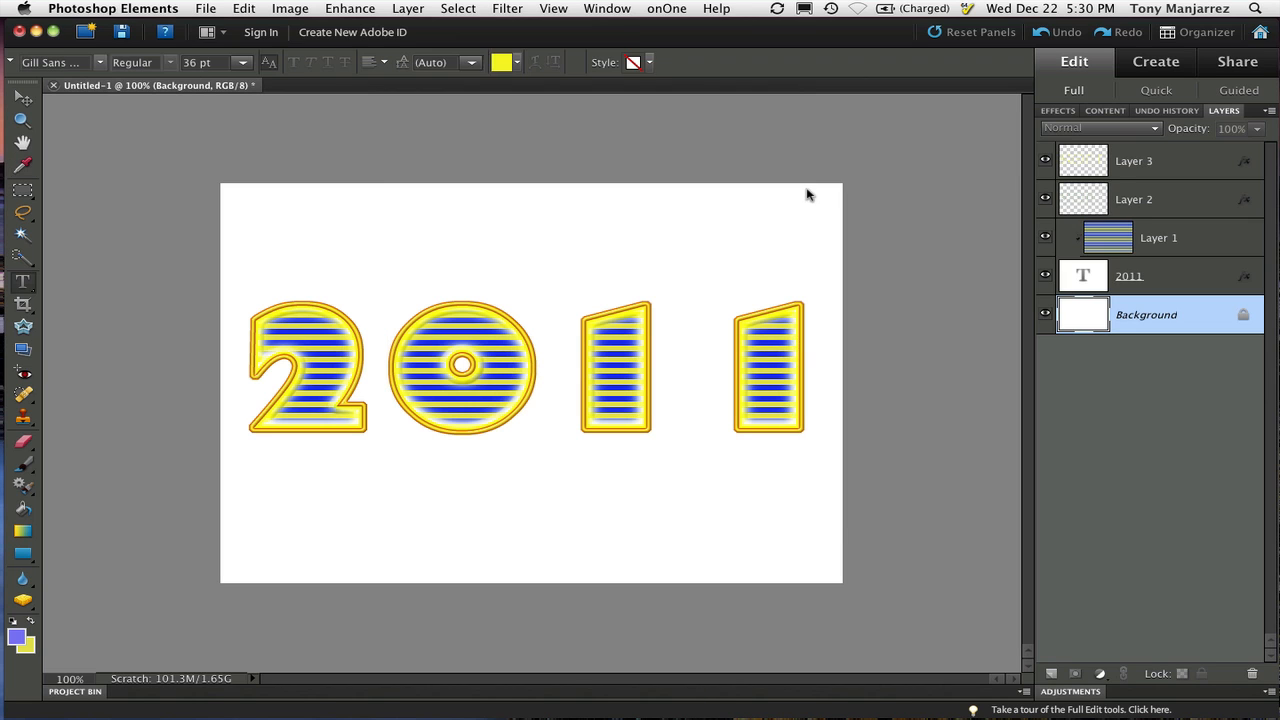
# Step: Set the background color to pale yellow edea8e
pyautogui.click(30, 651)
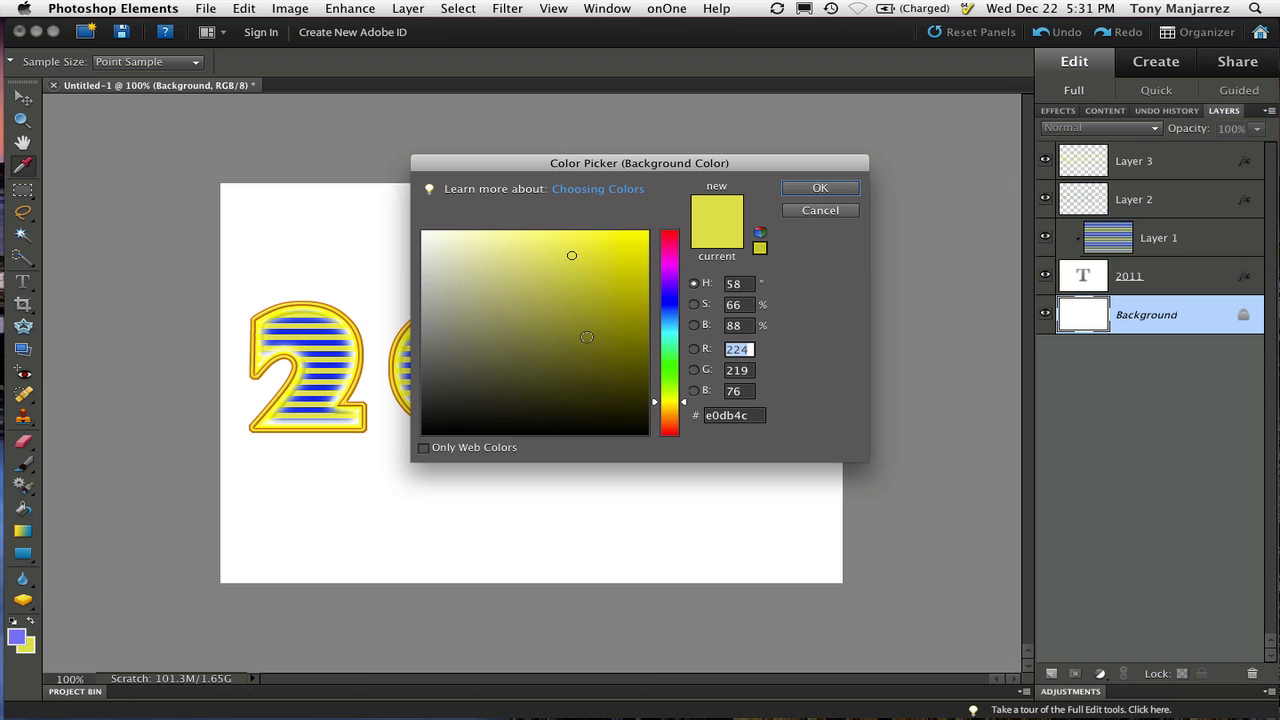
pyautogui.moveTo(570, 256); pyautogui.dragTo(512, 245)
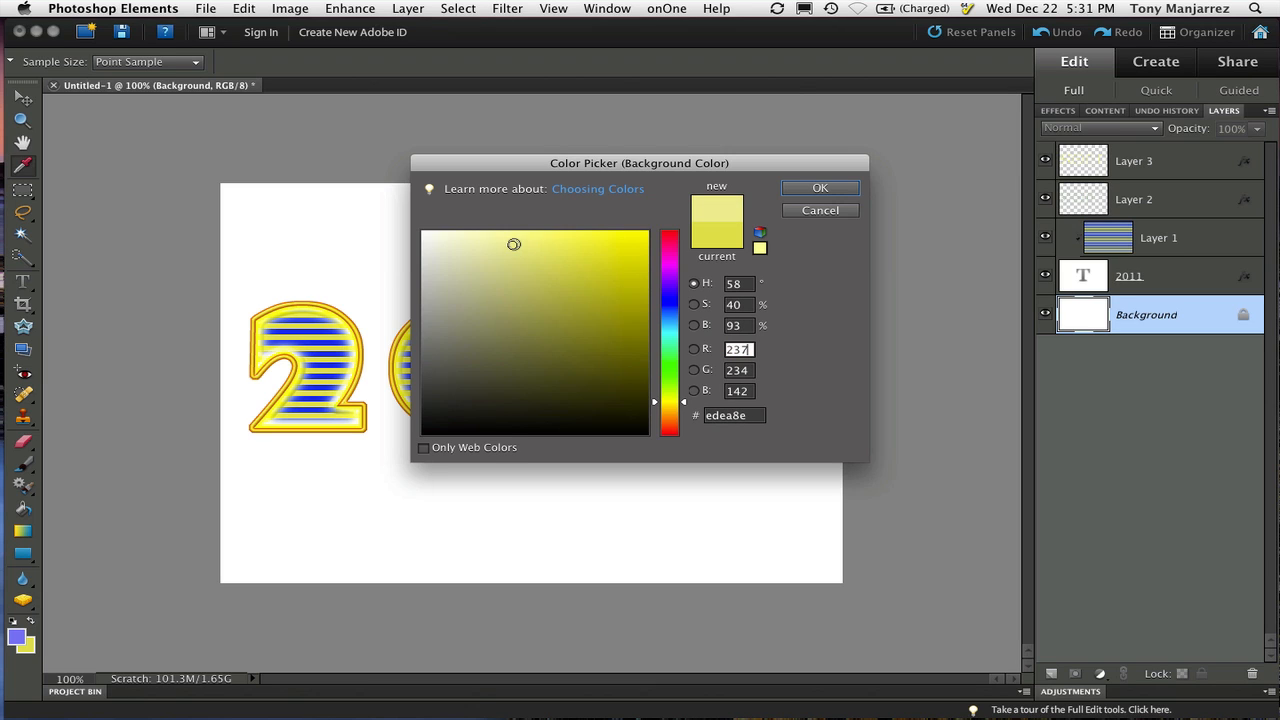
pyautogui.click(820, 189)
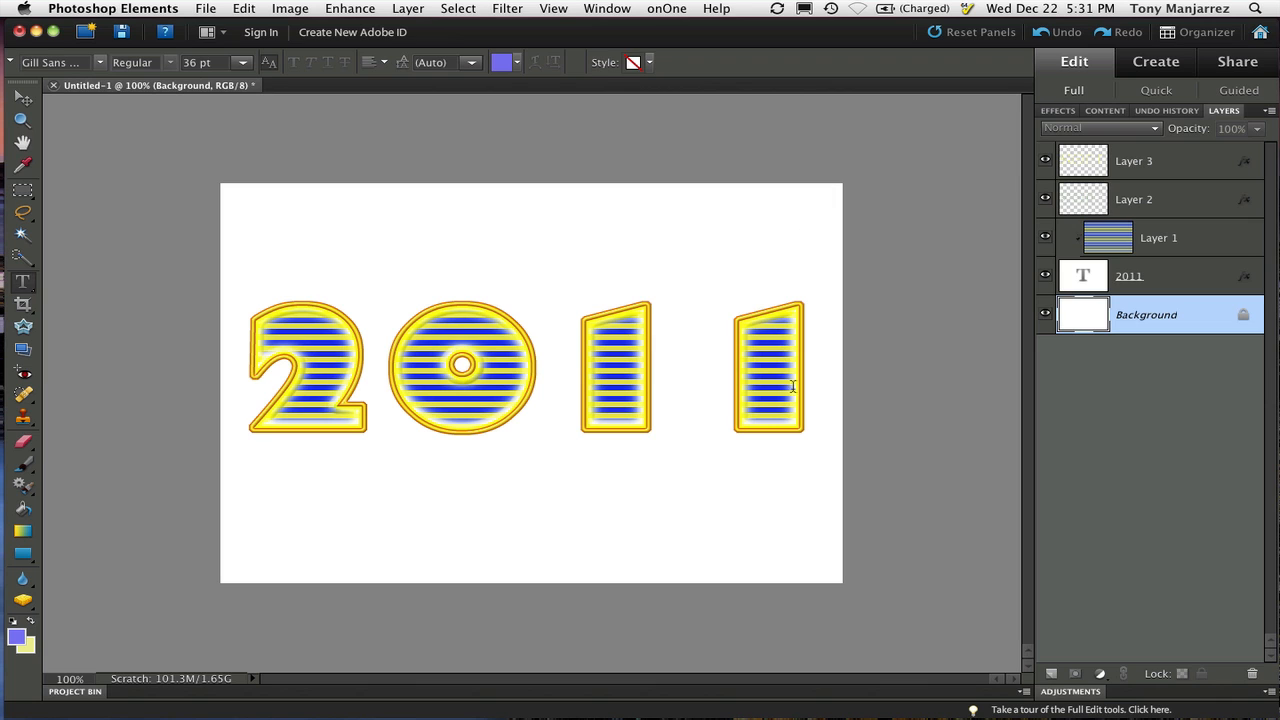
# Step: Apply the Halftone Pattern sketch filter to the Background layer with pattern type Circle and size 7
pyautogui.click(507, 8)
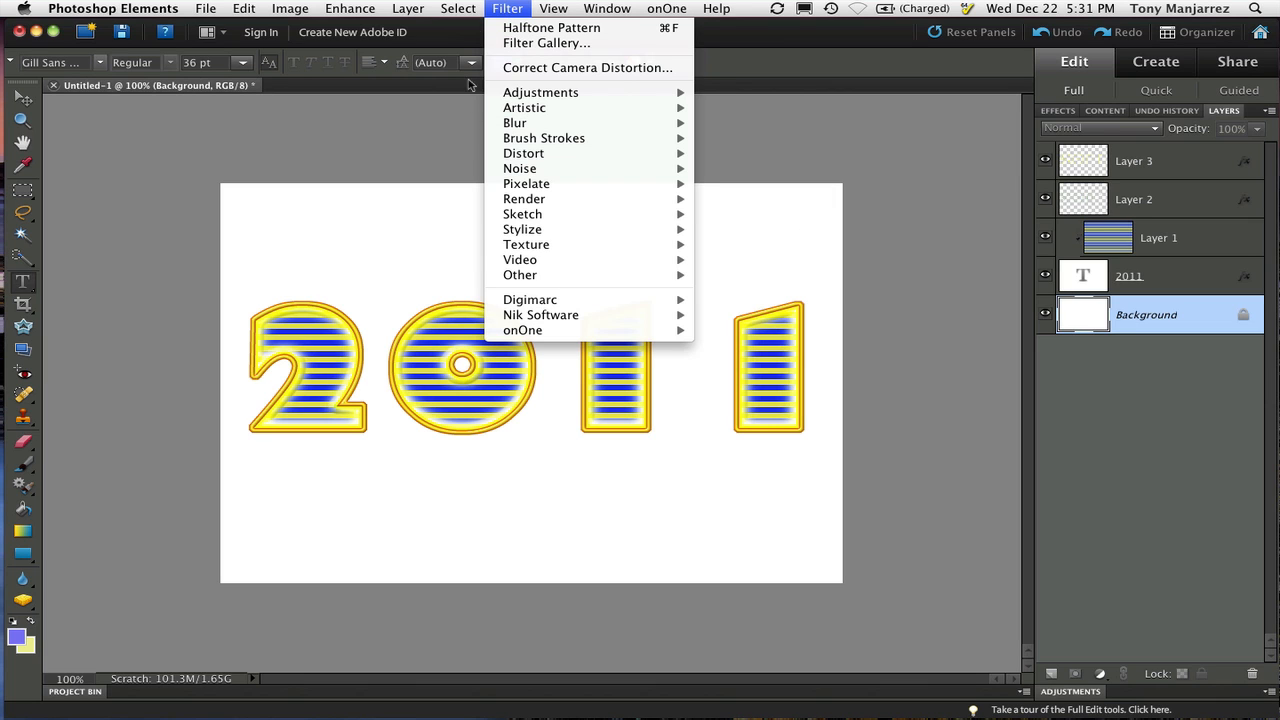
pyautogui.moveTo(506, 216)
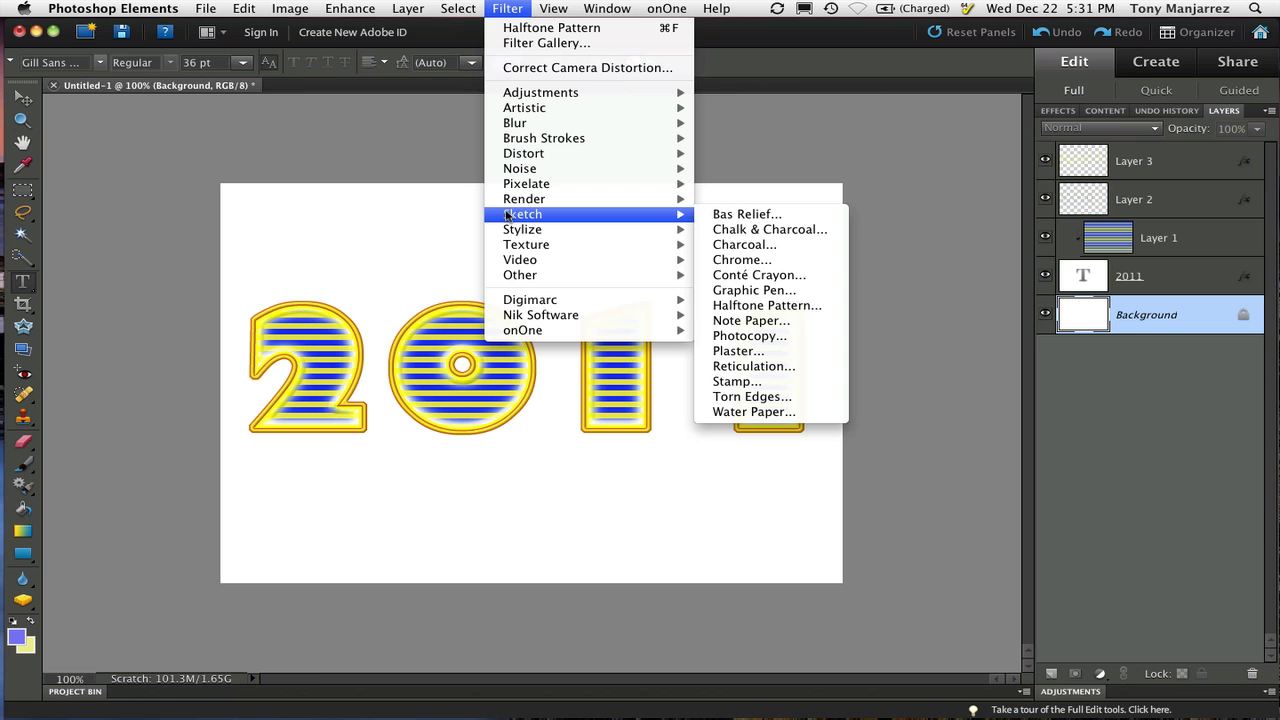
pyautogui.click(766, 311)
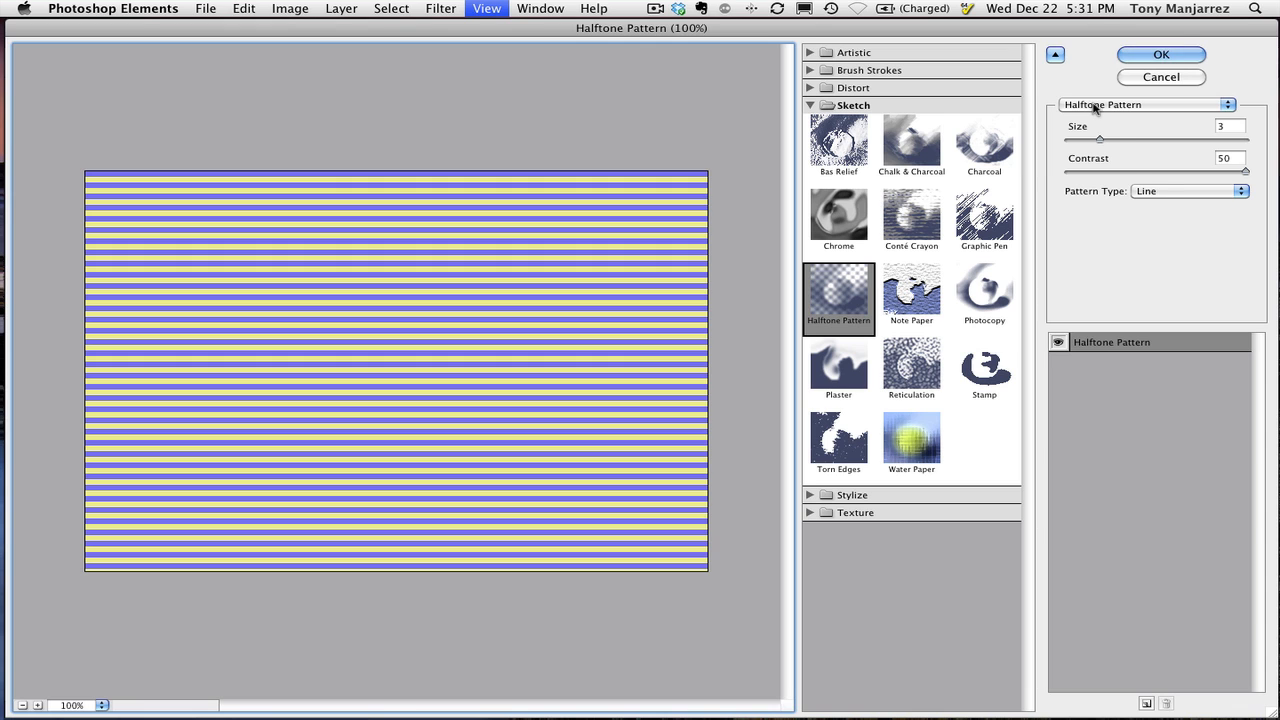
pyautogui.click(1162, 191)
pyautogui.click(1152, 168)
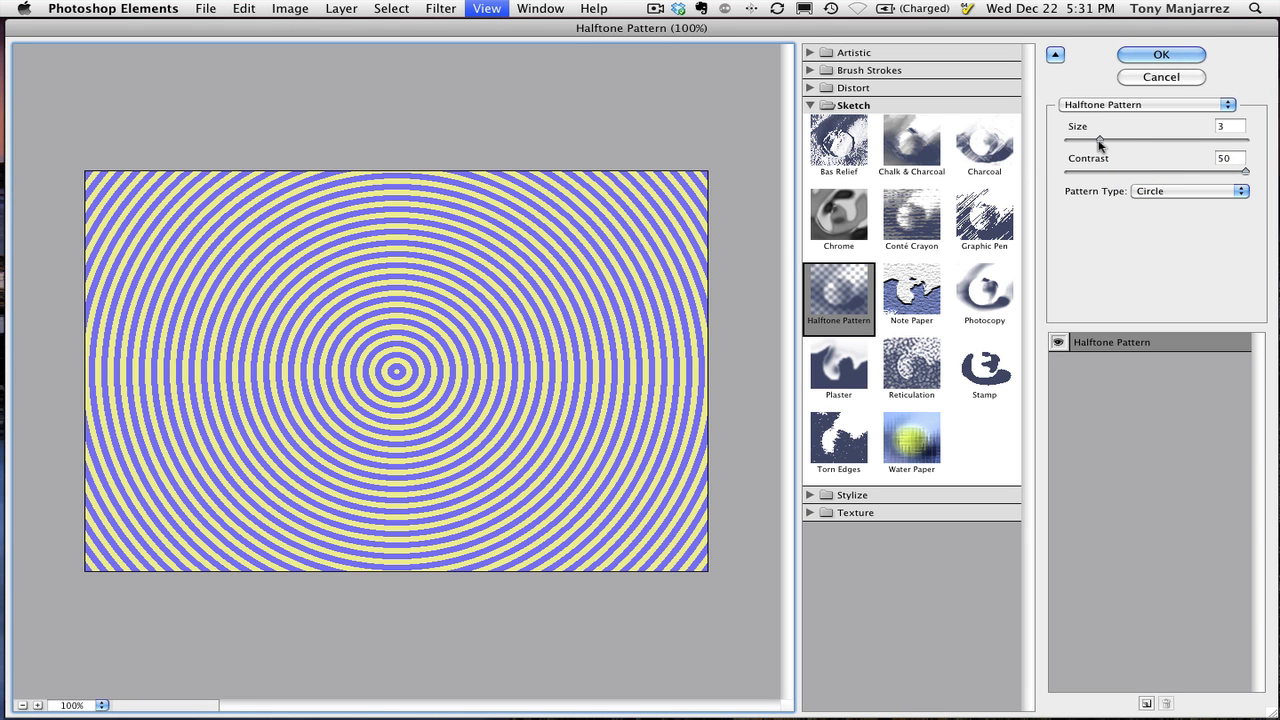
pyautogui.moveTo(1100, 141); pyautogui.dragTo(1170, 146)
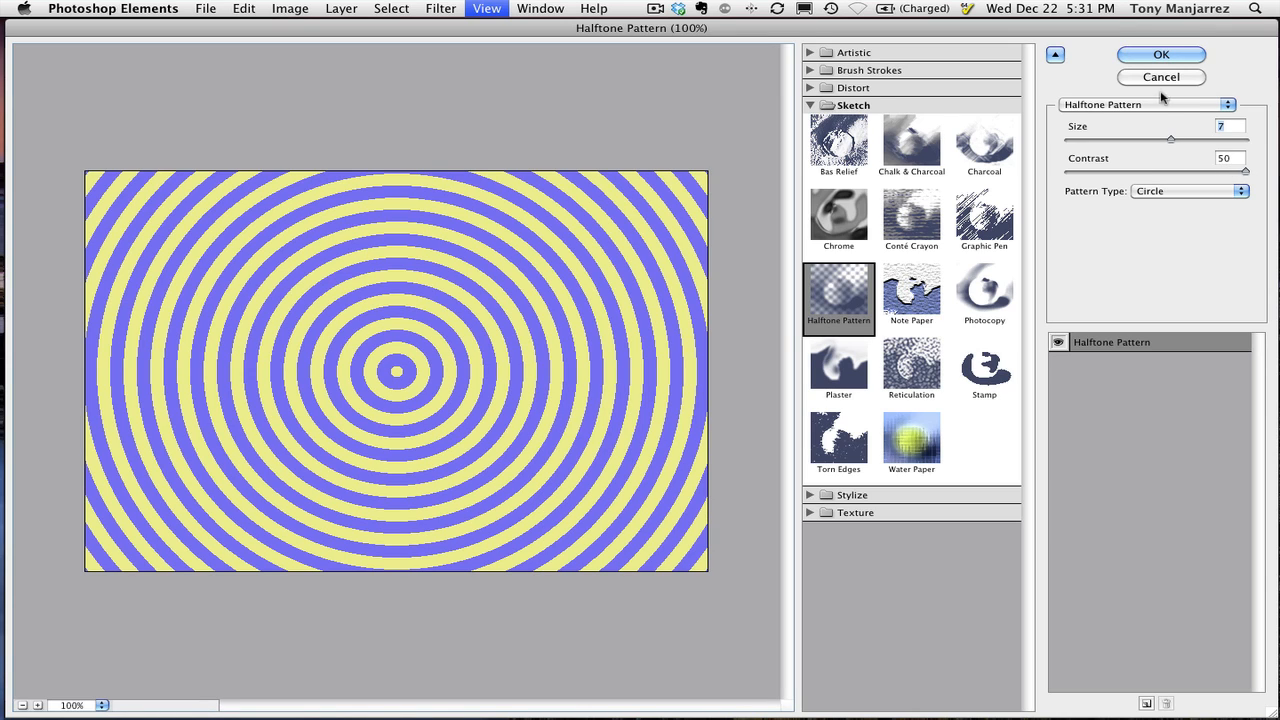
pyautogui.click(1158, 55)
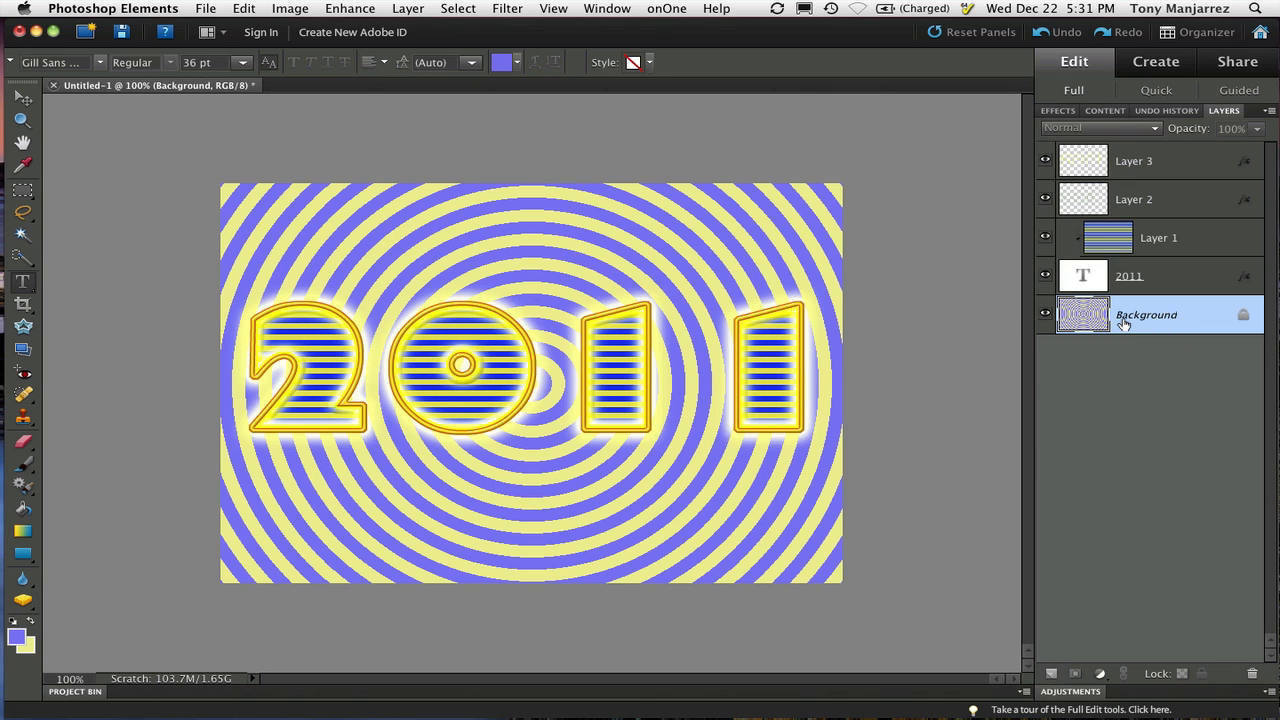
# Step: Add a layer directly above the Background, filled with the light blue foreground color and blended in Soft Light
pyautogui.click(1051, 673)
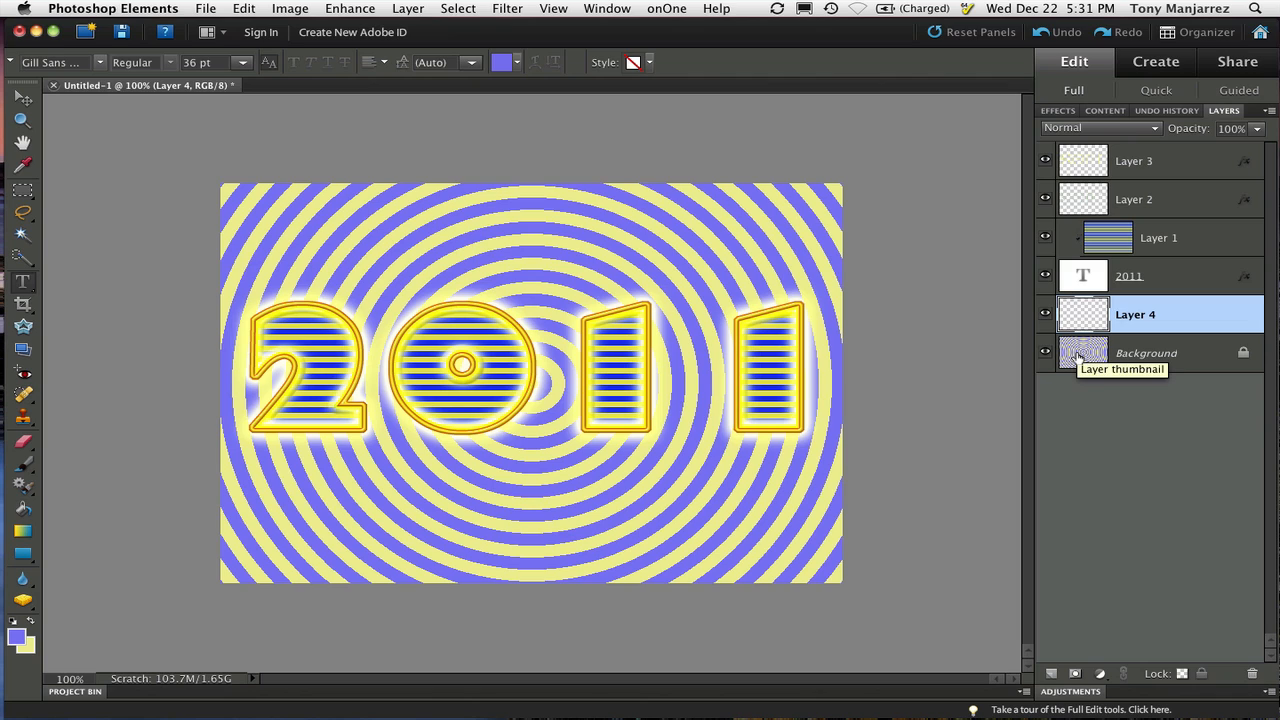
pyautogui.hotkey('alt', 'BackSpace')
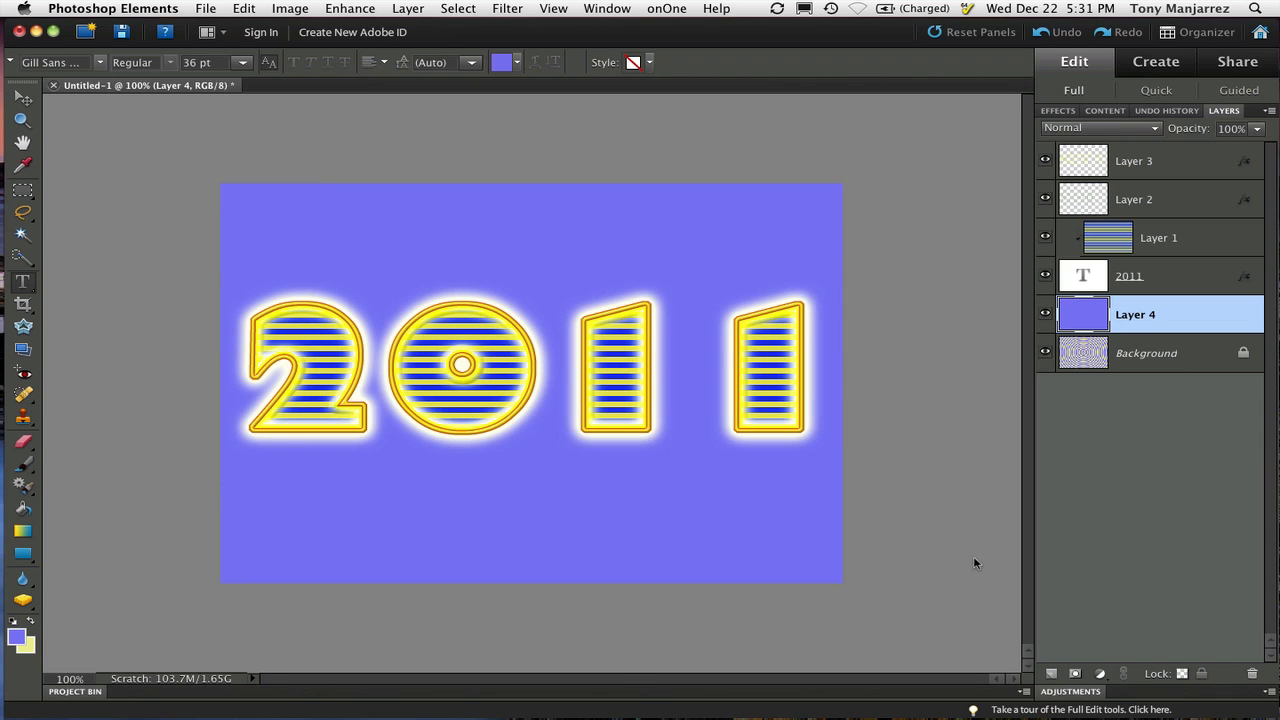
pyautogui.click(1072, 128)
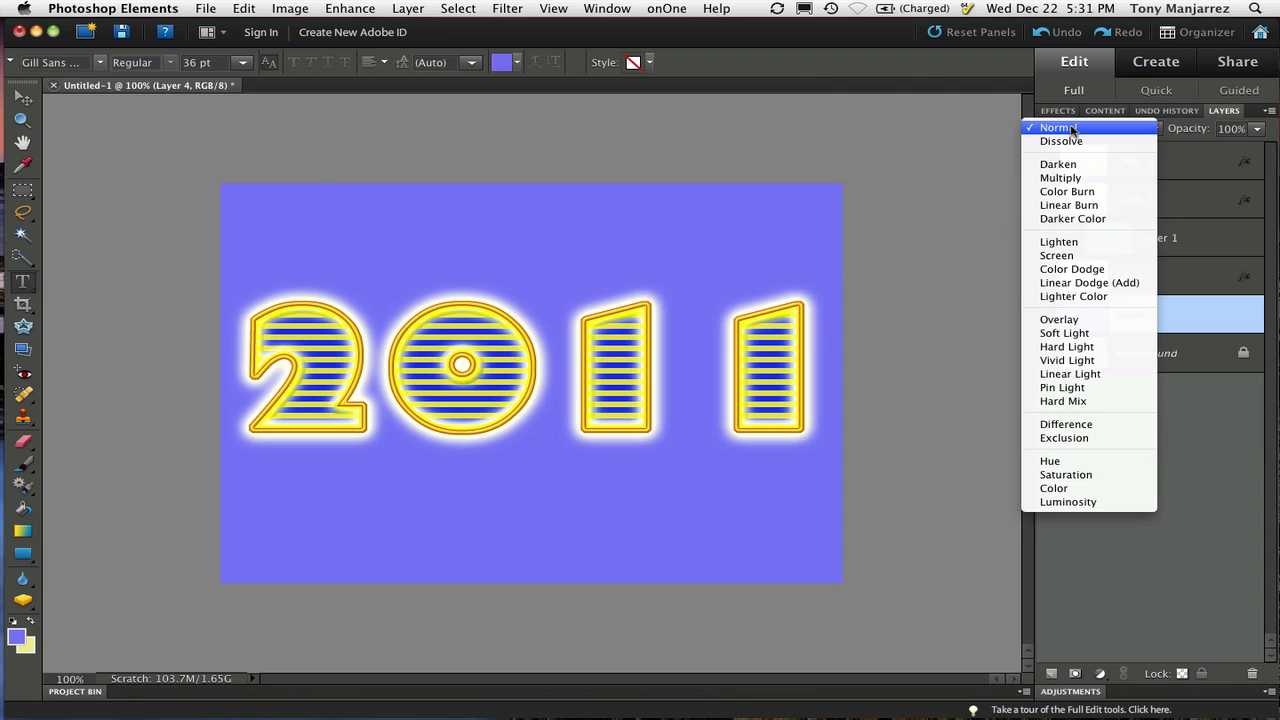
pyautogui.click(1082, 333)
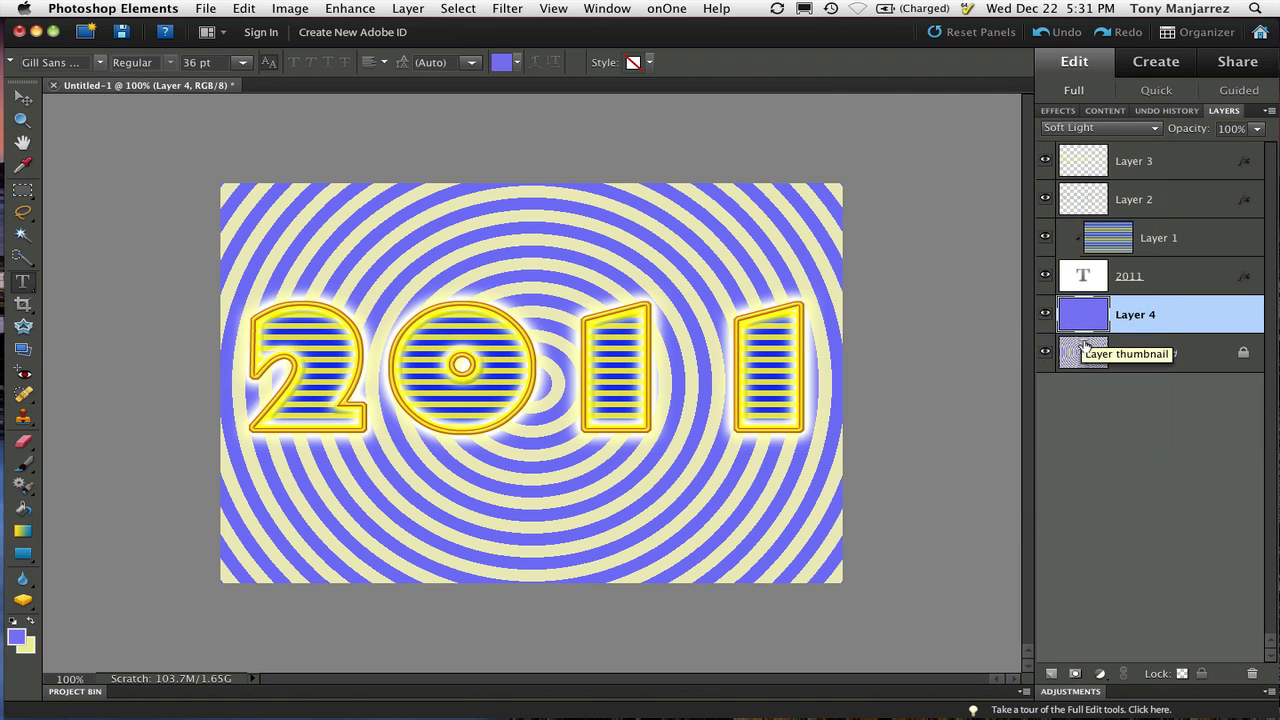
# Step: Try Overlay and Hard Light blending on the blue fill layer, return to Soft Light, and compare the image with the layer hidden and shown
pyautogui.click(1082, 128)
pyautogui.click(1071, 116)
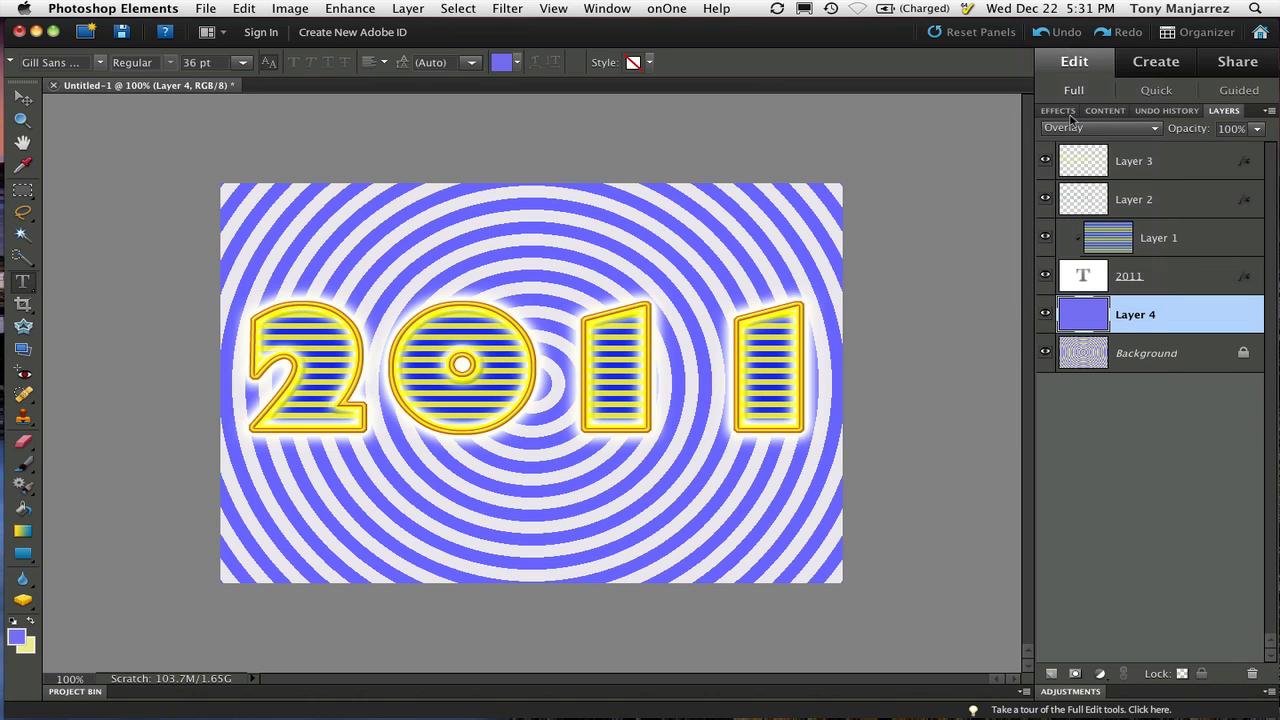
pyautogui.click(1082, 130)
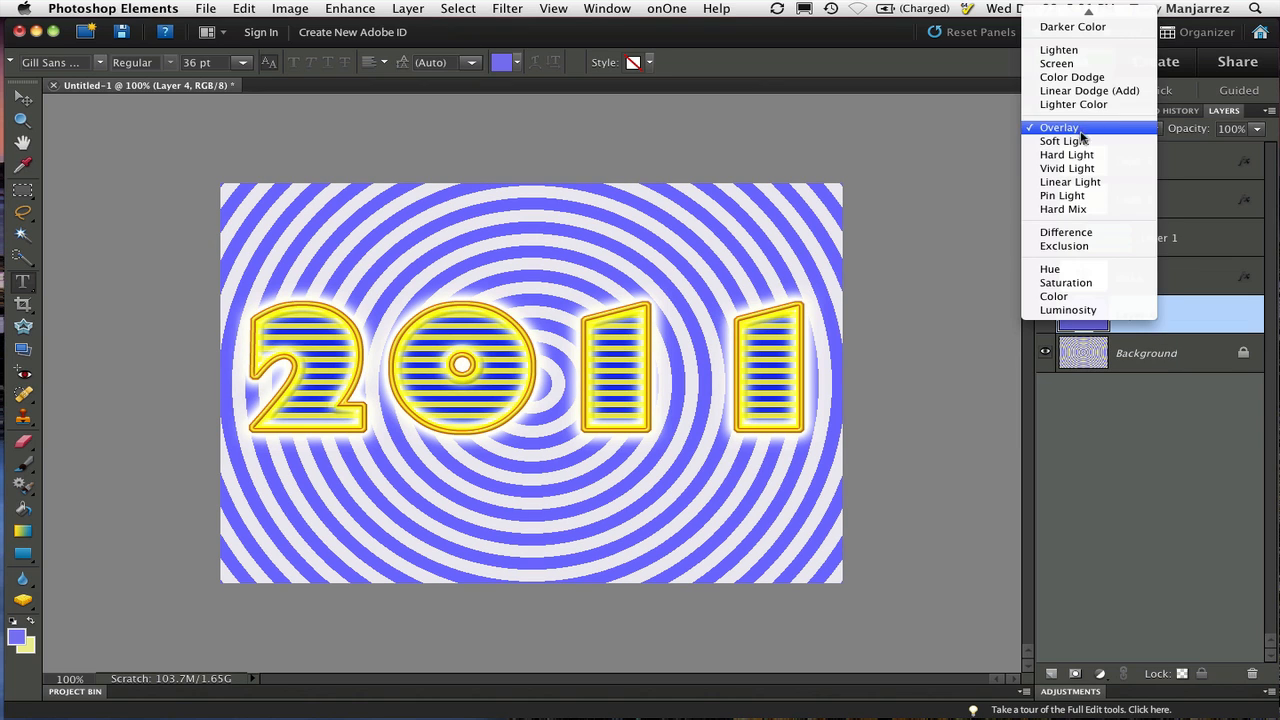
pyautogui.click(1082, 155)
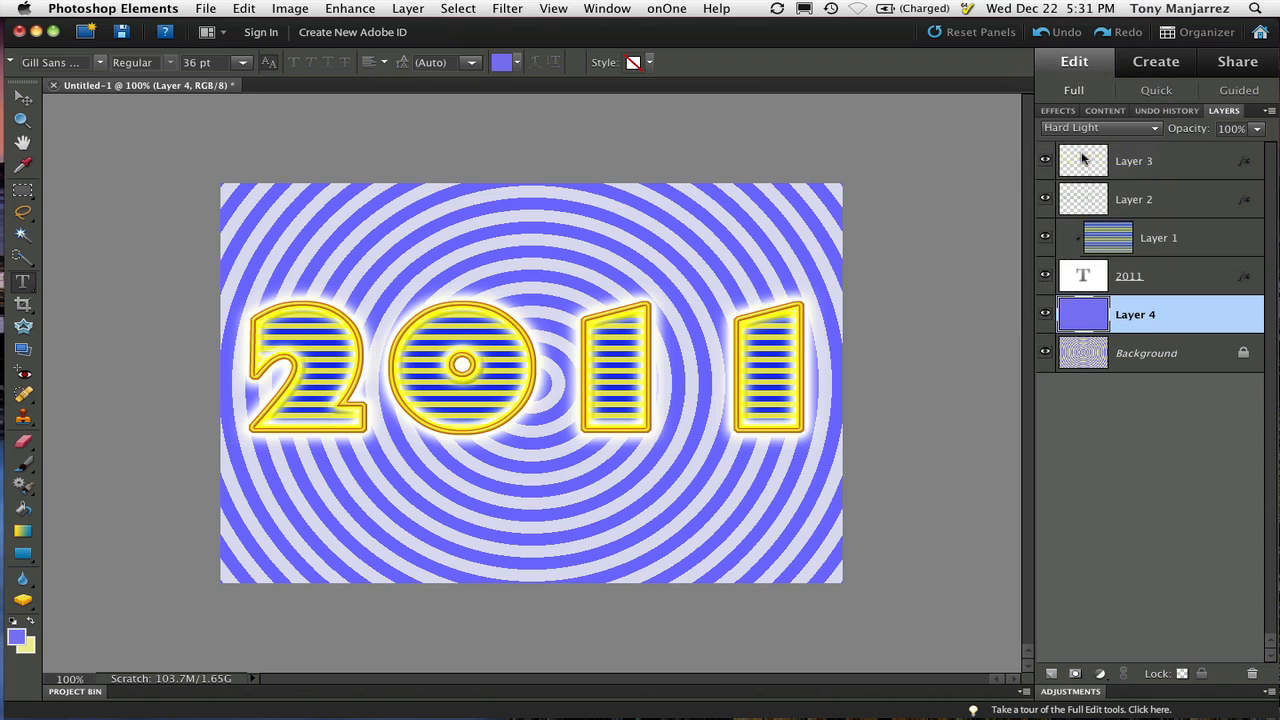
pyautogui.click(1082, 128)
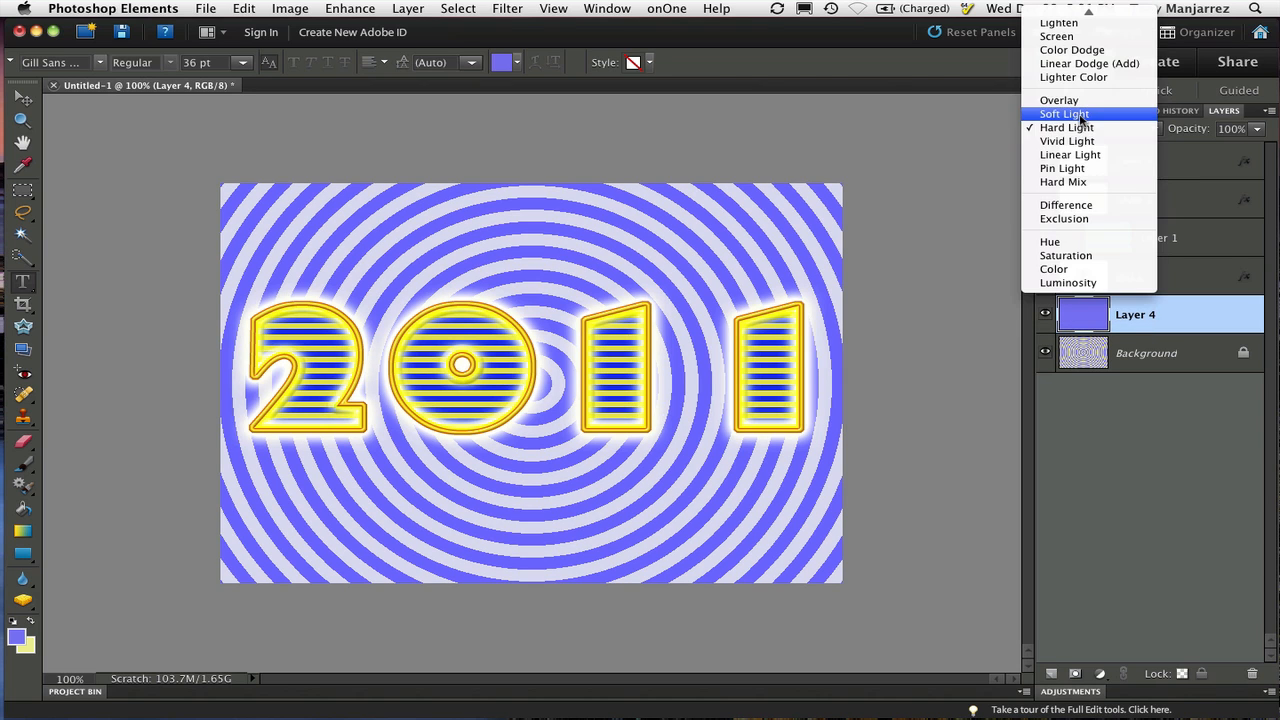
pyautogui.click(1080, 116)
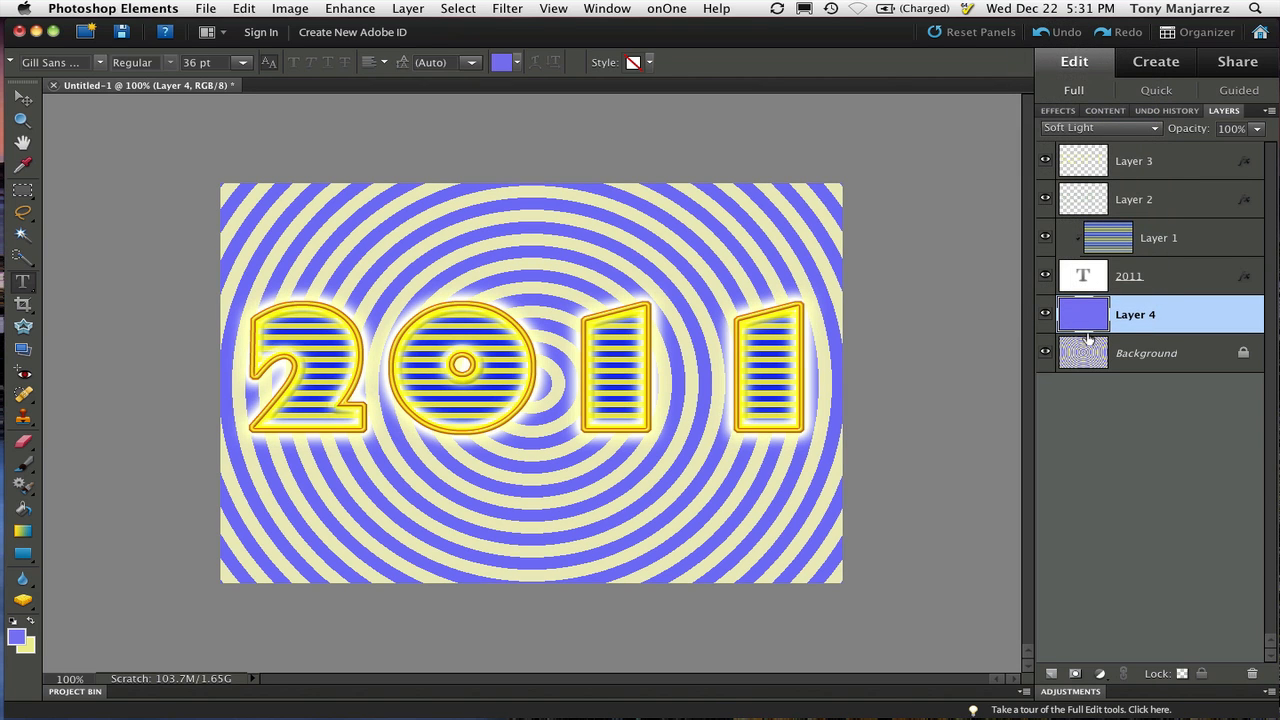
pyautogui.click(1045, 314)
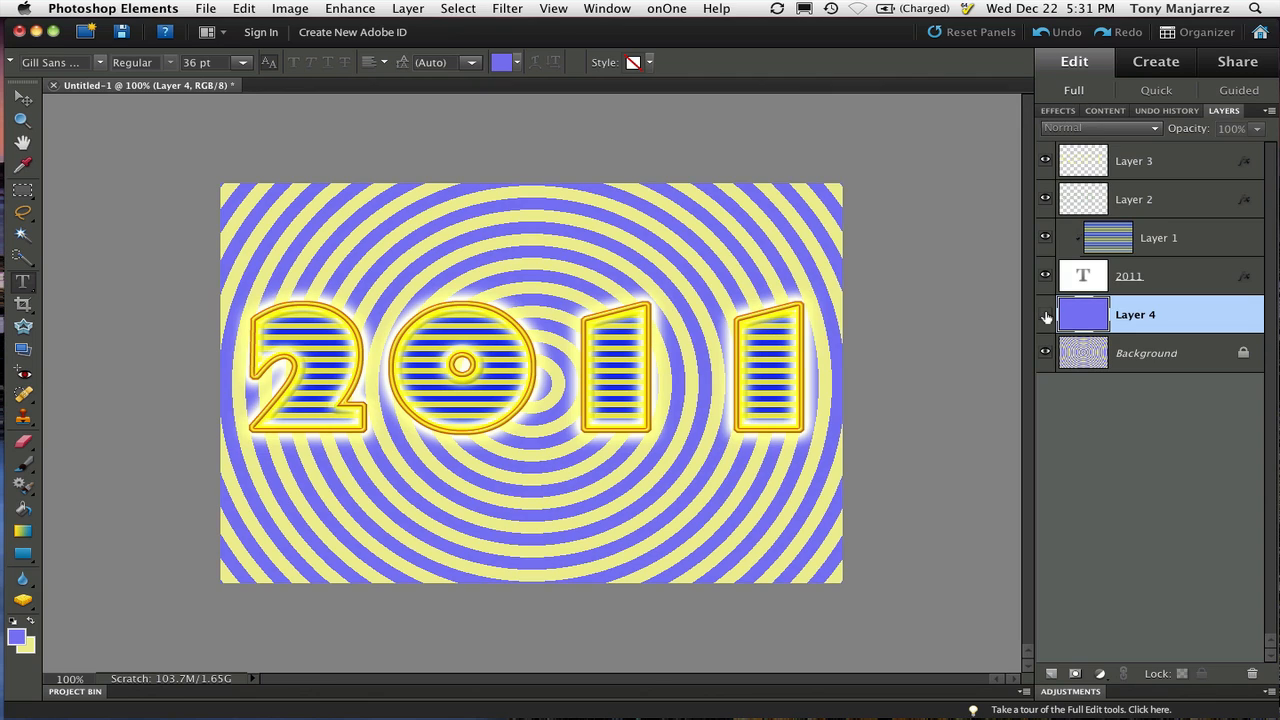
pyautogui.click(1046, 315)
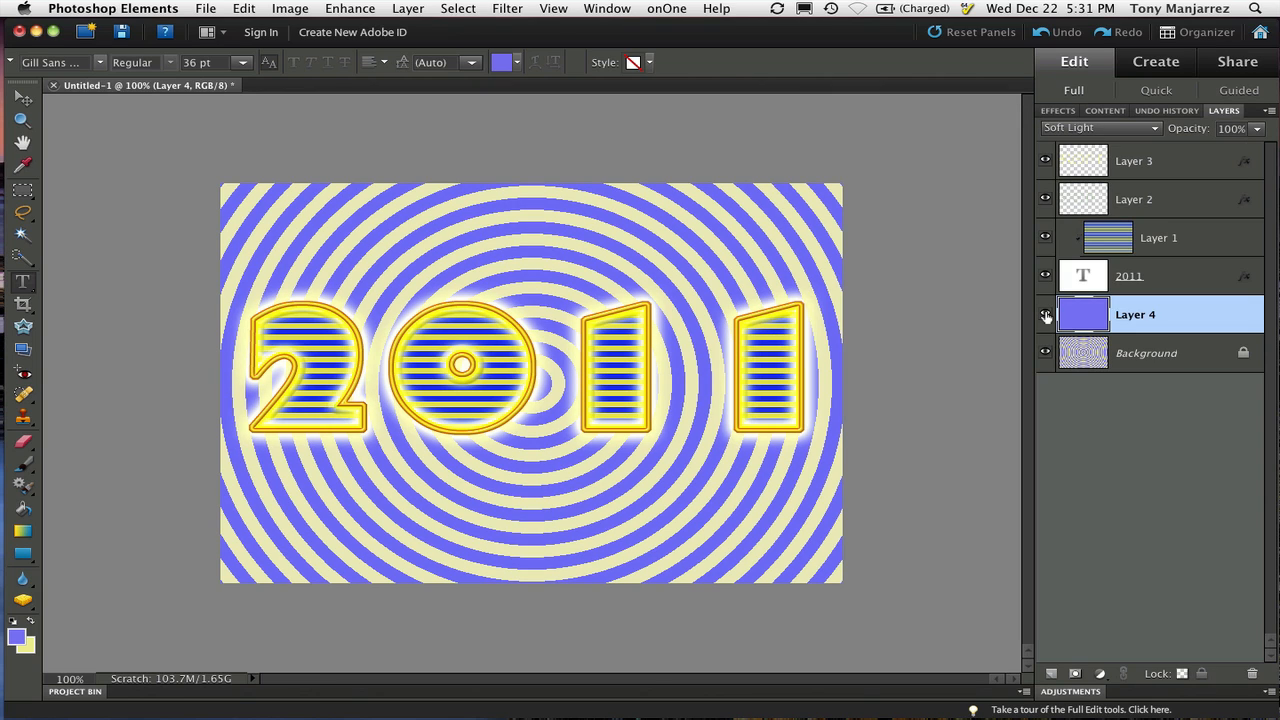